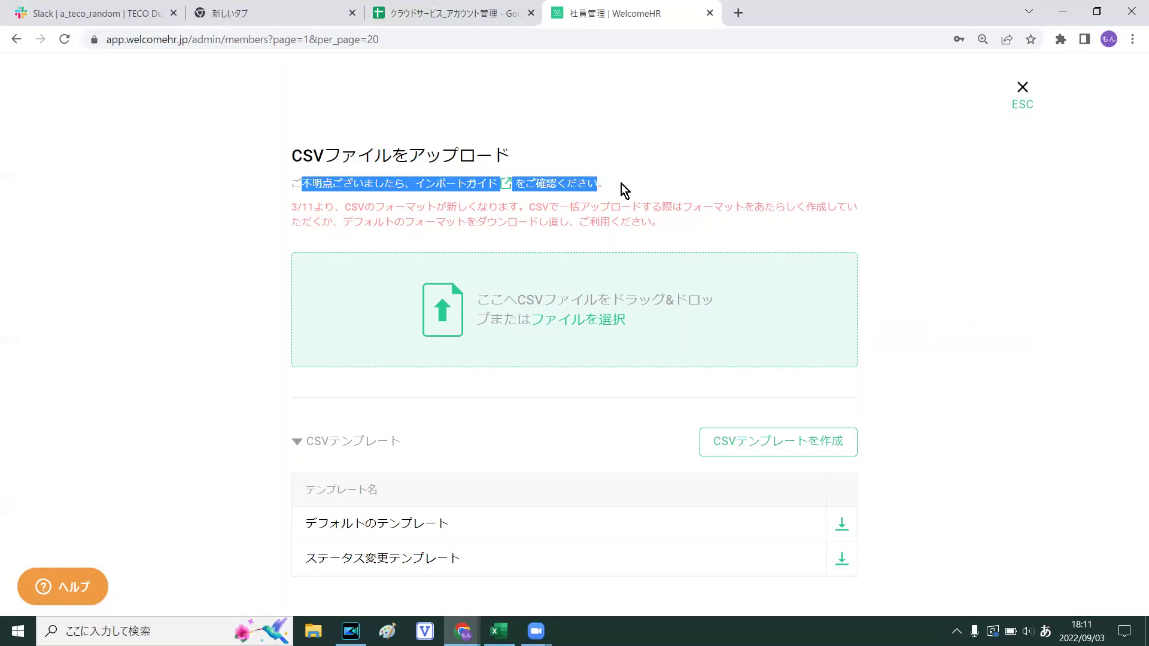
Open the インポートガイド in a separate tab from the CSV upload page, look at it, and return to the upload page
click(623, 187)
click(496, 185)
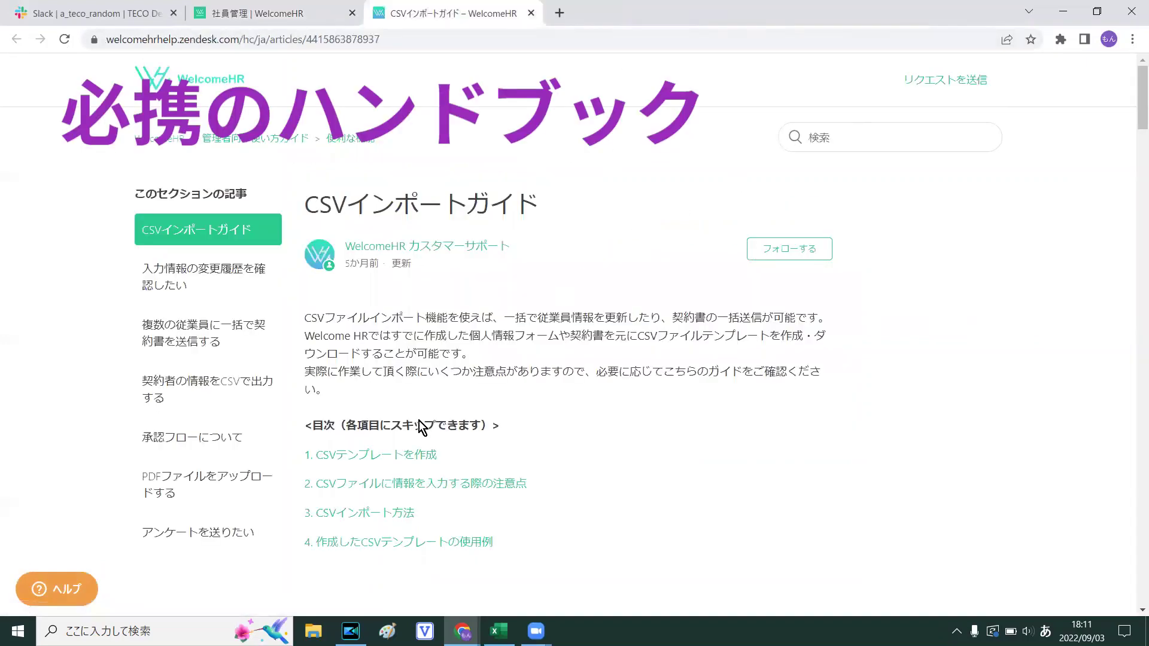
click(246, 12)
click(474, 13)
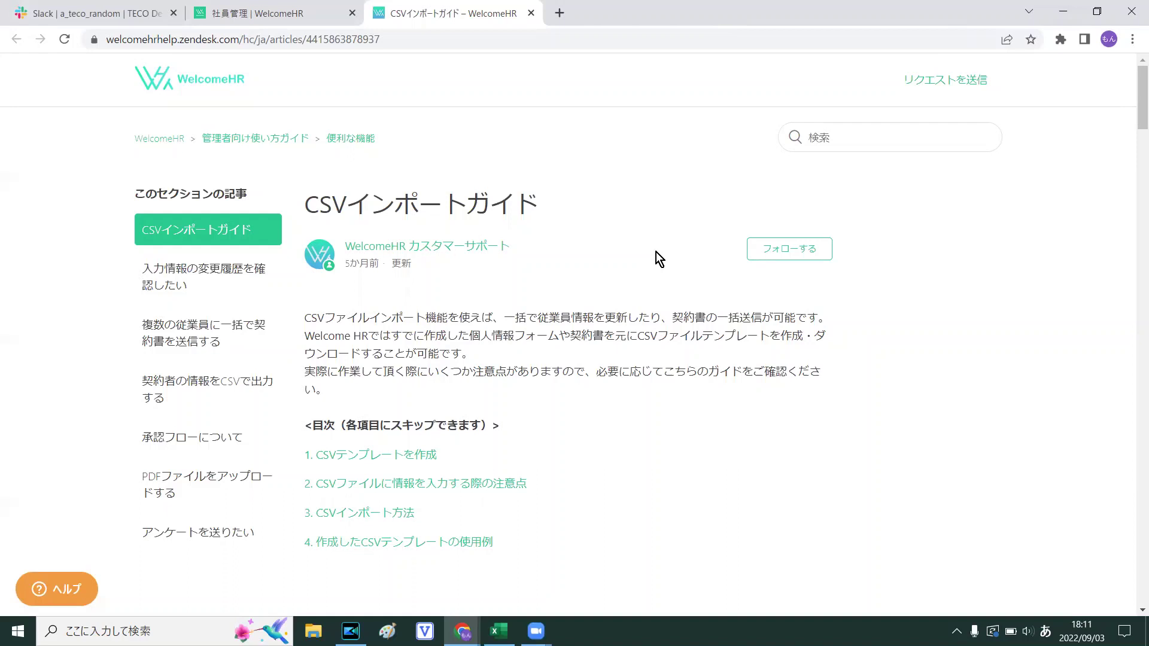
click(344, 11)
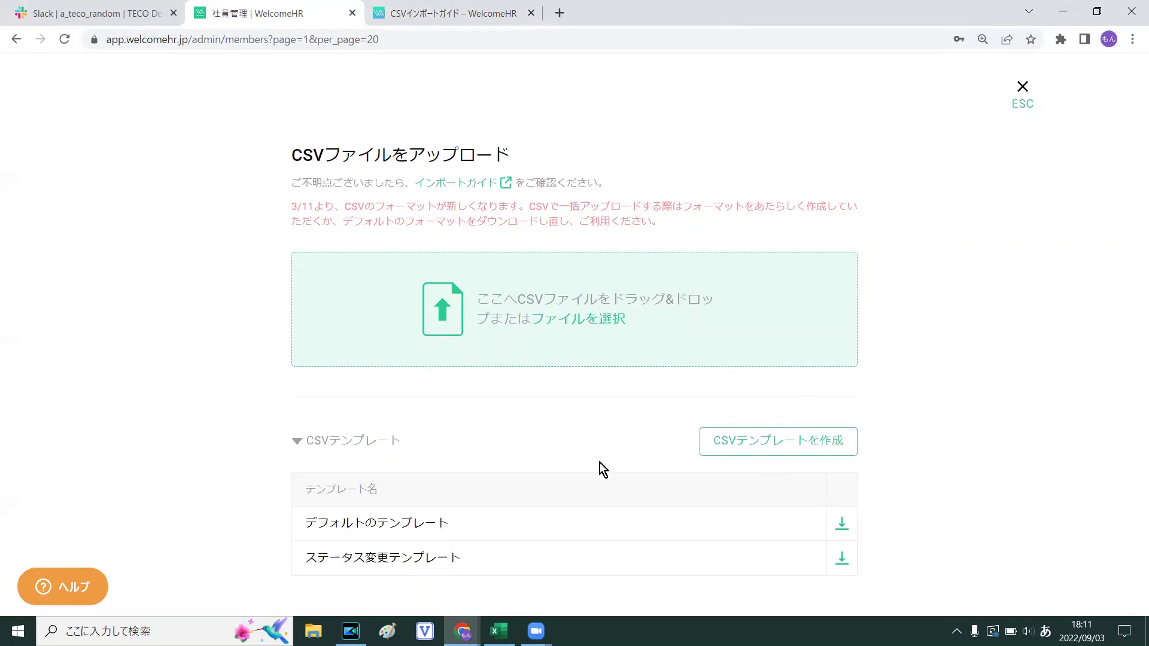
Download the デフォルトのテンプレート CSV and open it in Excel
drag(462, 505, 218, 498)
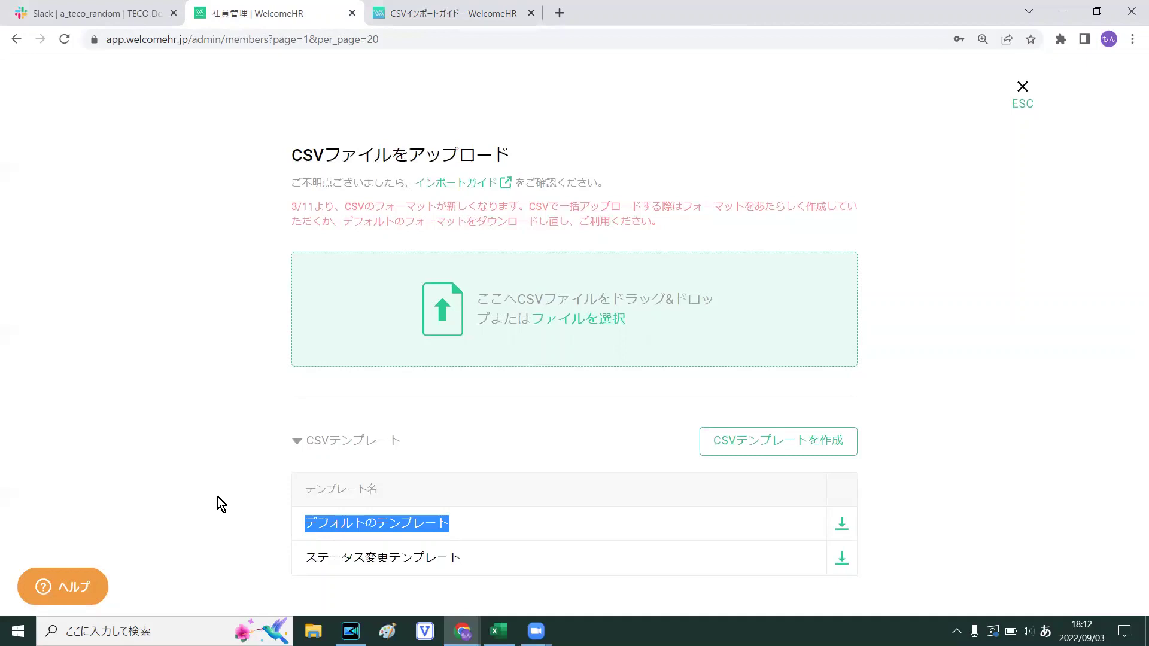
click(905, 453)
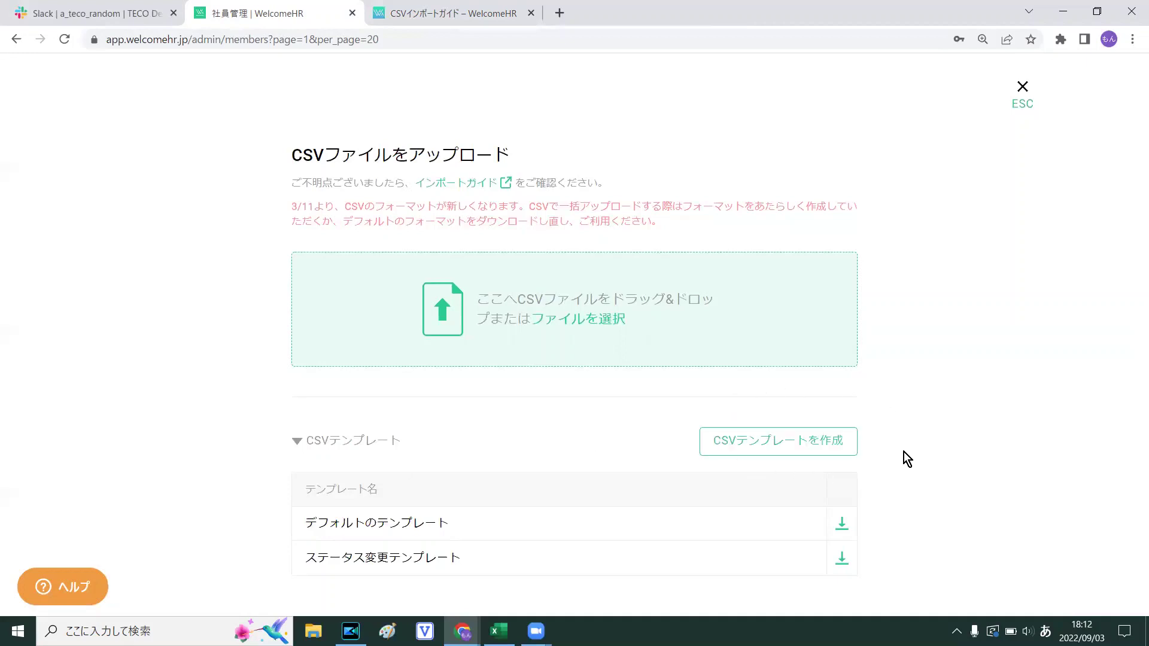
drag(304, 524, 486, 533)
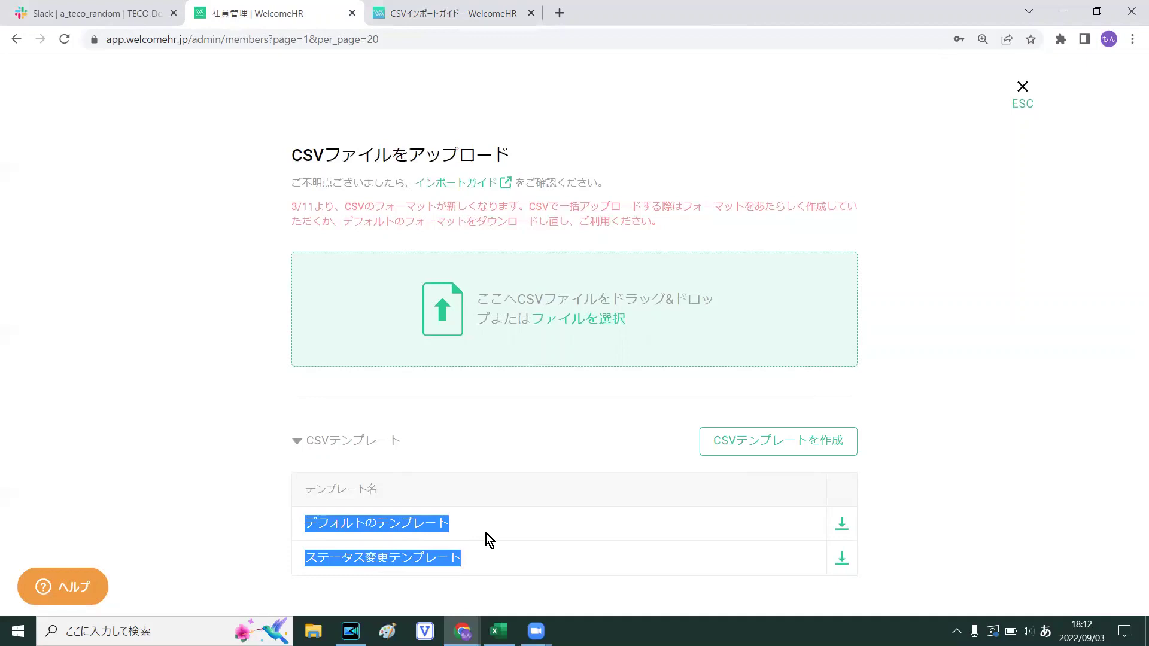
click(868, 522)
click(843, 525)
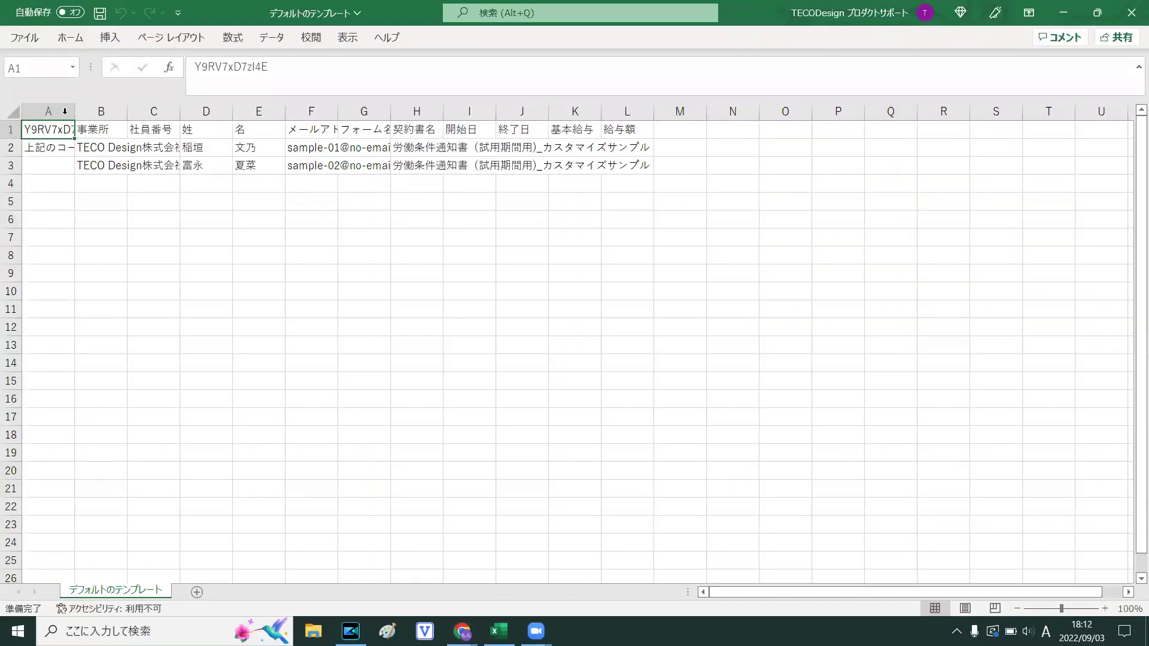
Copy columns A to L of the template and paste them into a blank Google spreadsheet starting at A1
drag(53, 111, 626, 110)
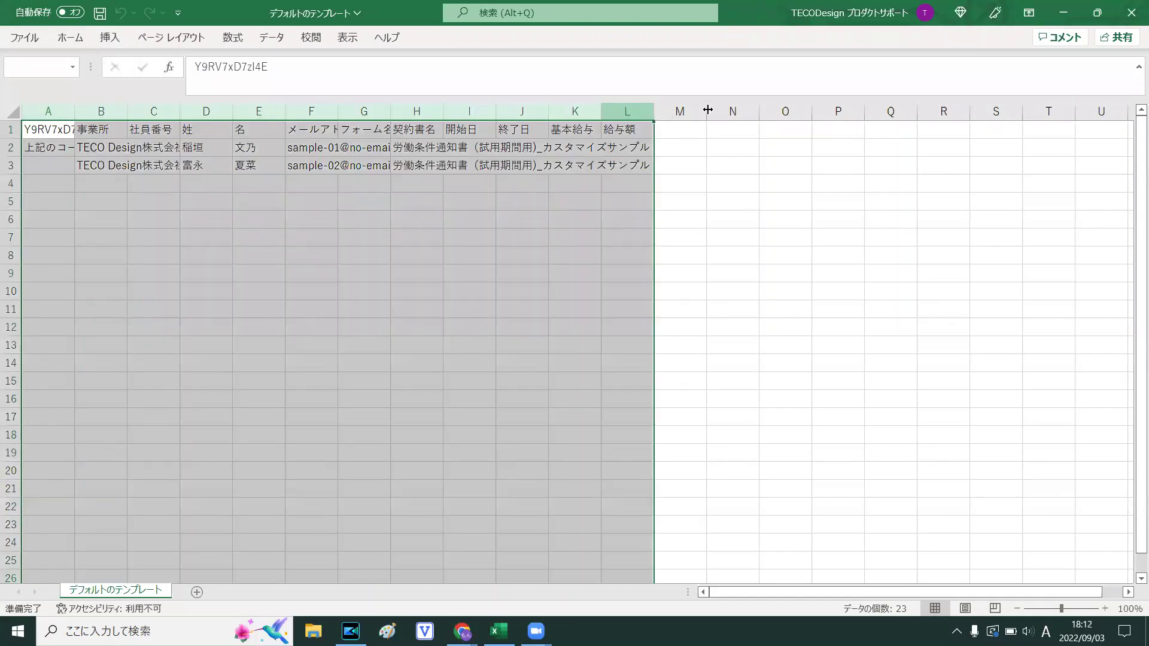
key(ctrl+c)
click(1063, 12)
key(ctrl+v)
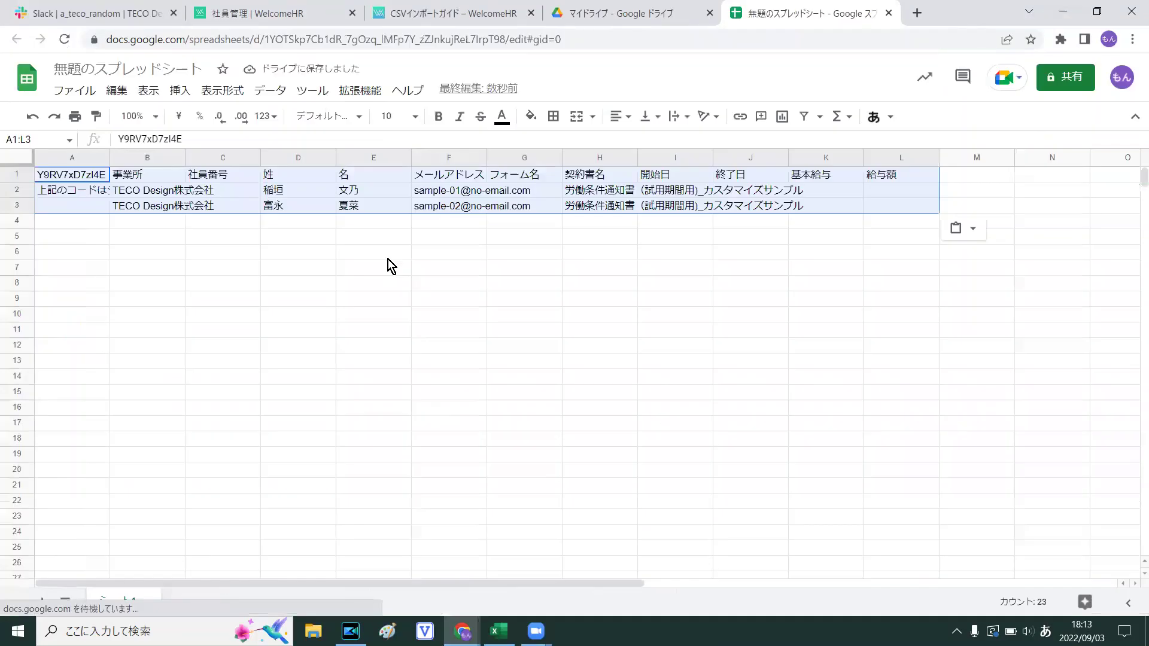
Narrow all columns of the sheet slightly to one equal width
click(274, 251)
click(20, 157)
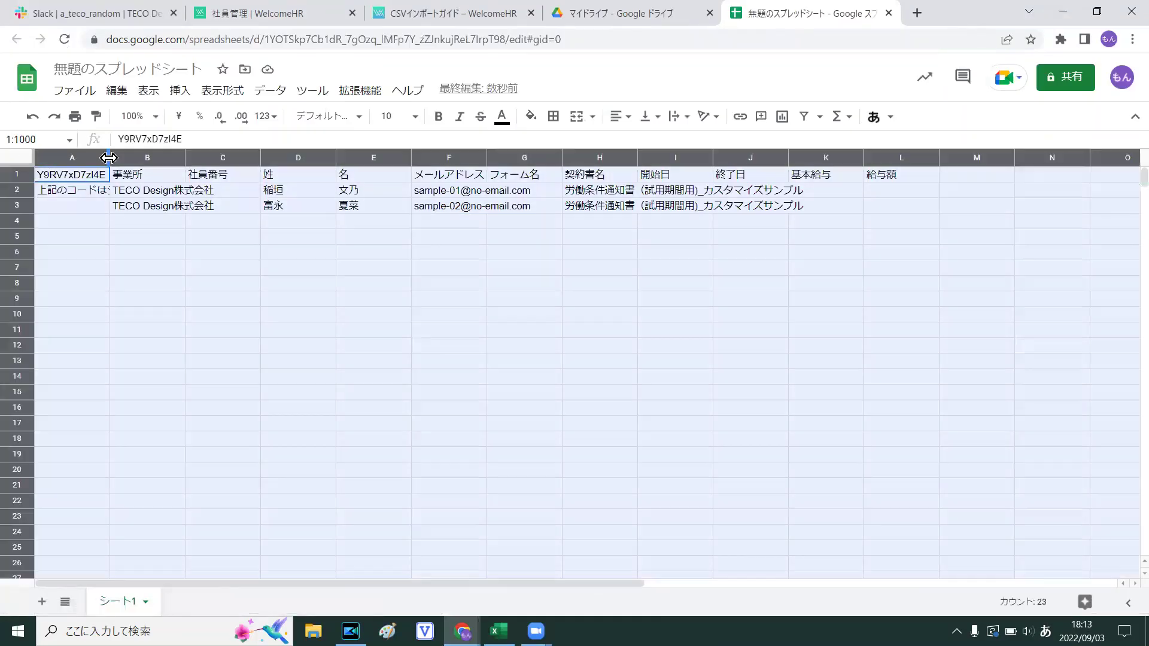
mouse_move(110, 158)
mouse_down()
mouse_move(133, 158)
mouse_move(102, 157)
mouse_up()
click(139, 232)
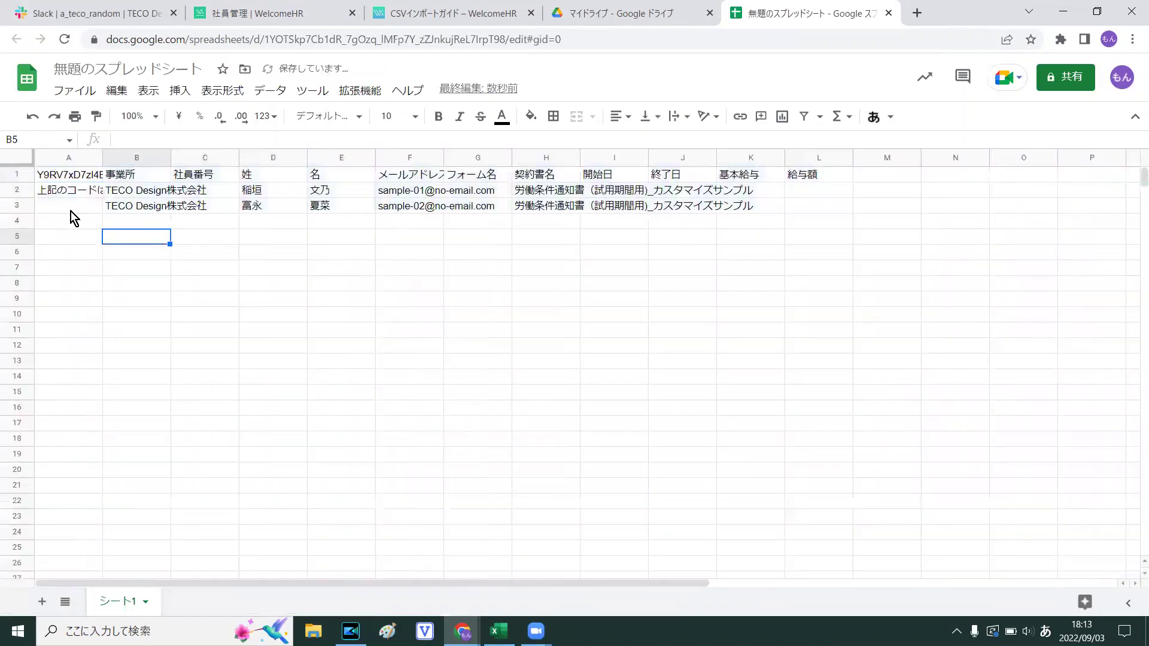
Freeze row 1 and column A, and set the header row's text to wrap within its cells
click(17, 175)
click(222, 91)
mouse_move(230, 231)
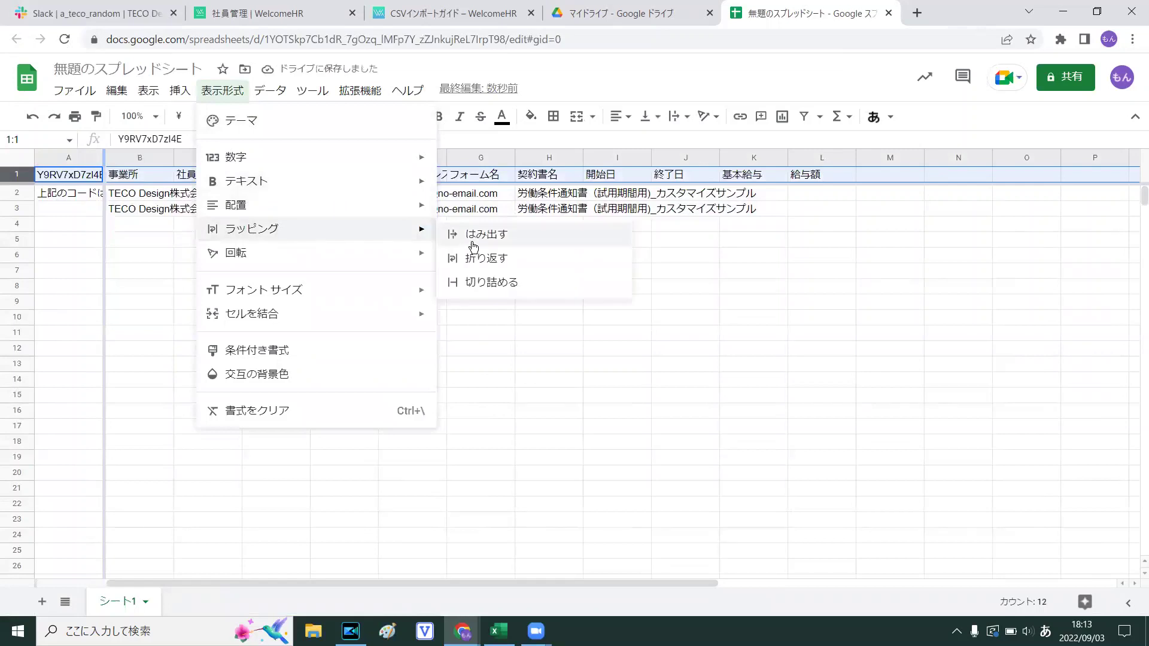
click(498, 259)
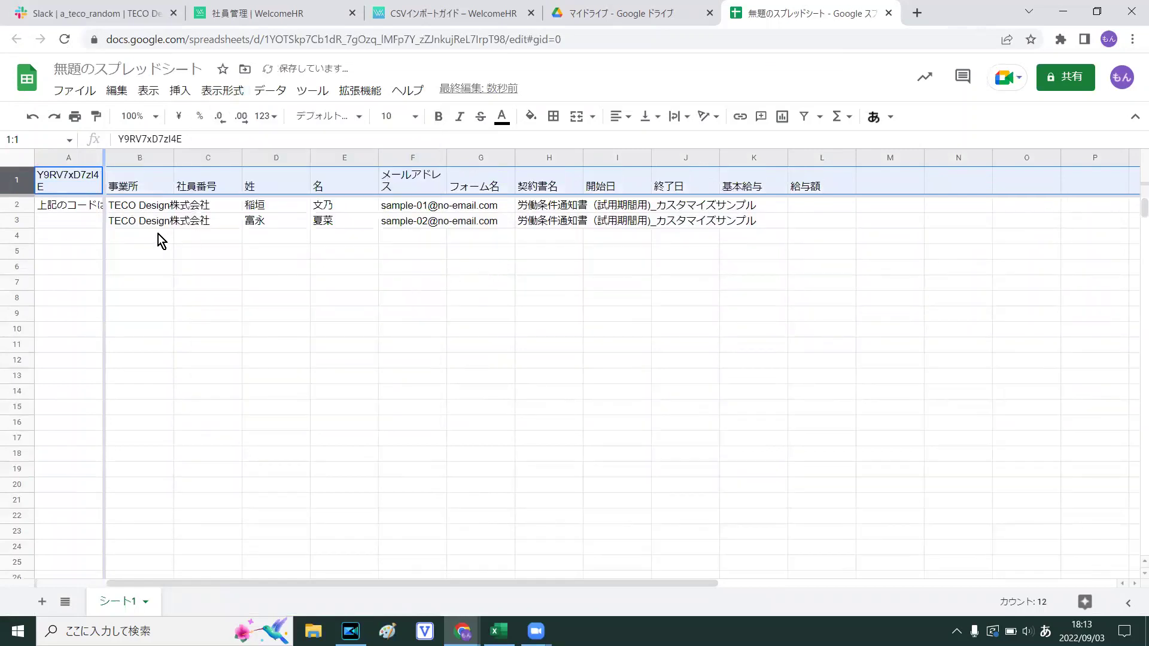
Read the note in A2 and fill the system code cell A1 with yellow
click(68, 209)
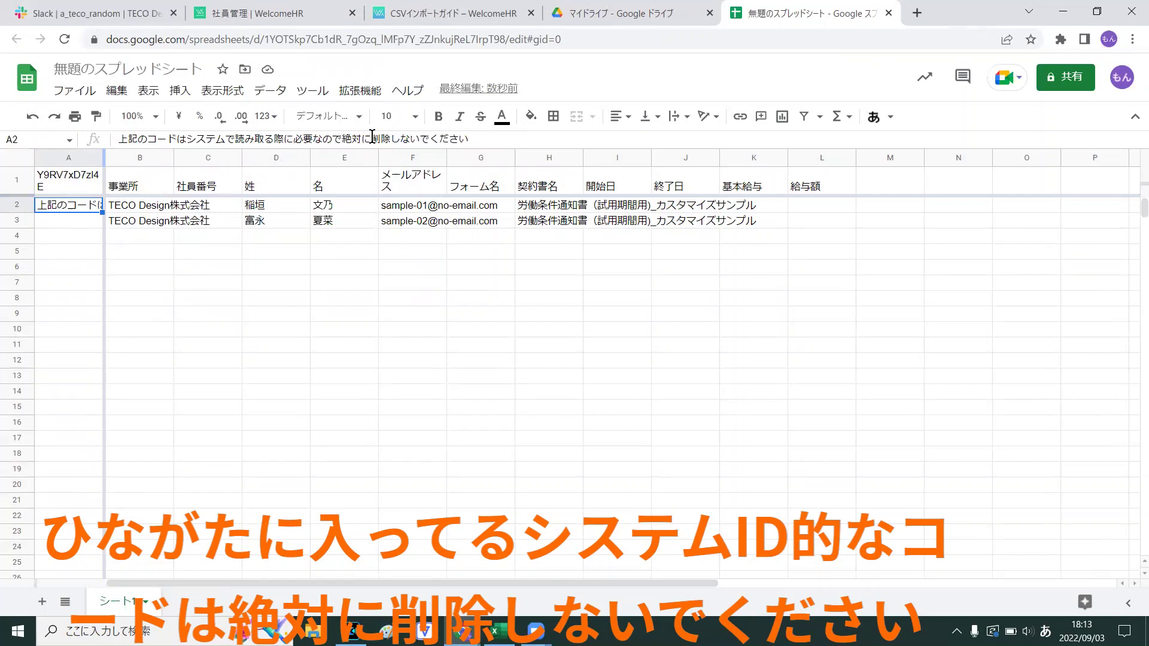
key(Up)
click(531, 117)
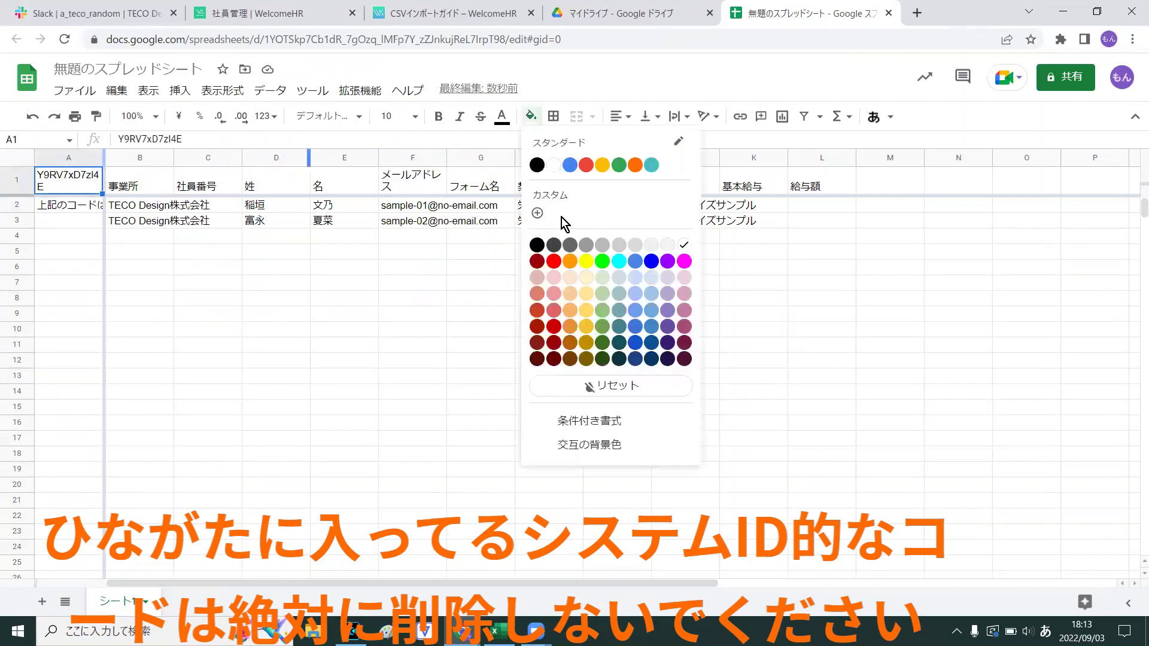
click(586, 259)
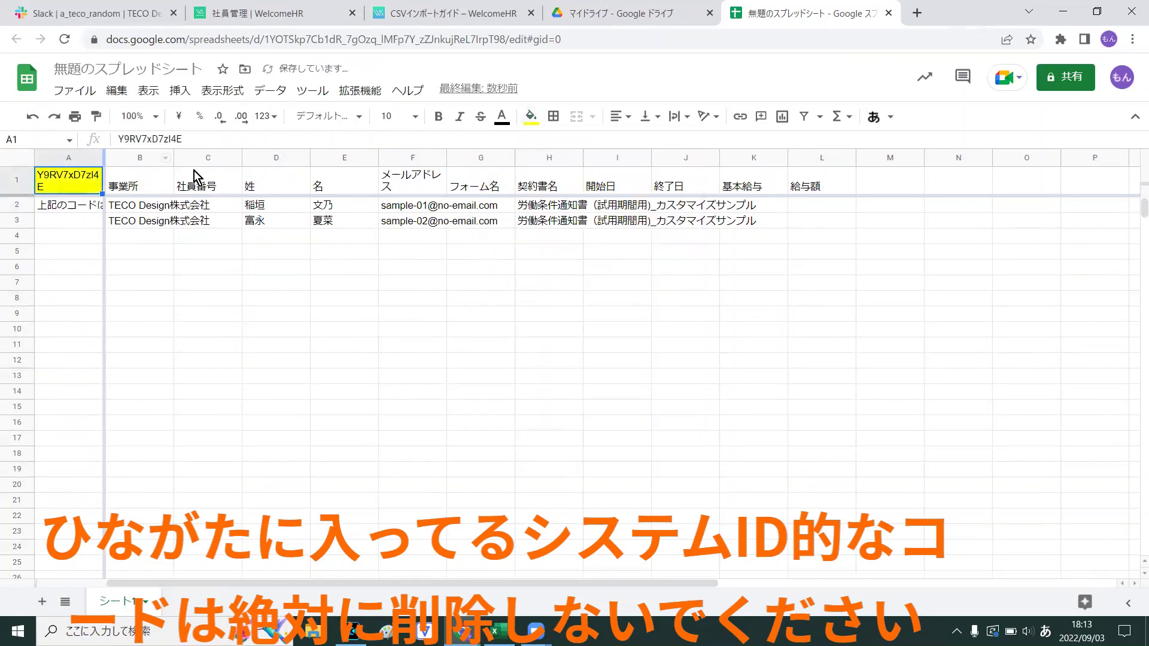
click(199, 289)
Widen the メールアドレス column F and the 契約書名 column H to fit their contents
drag(443, 157, 539, 236)
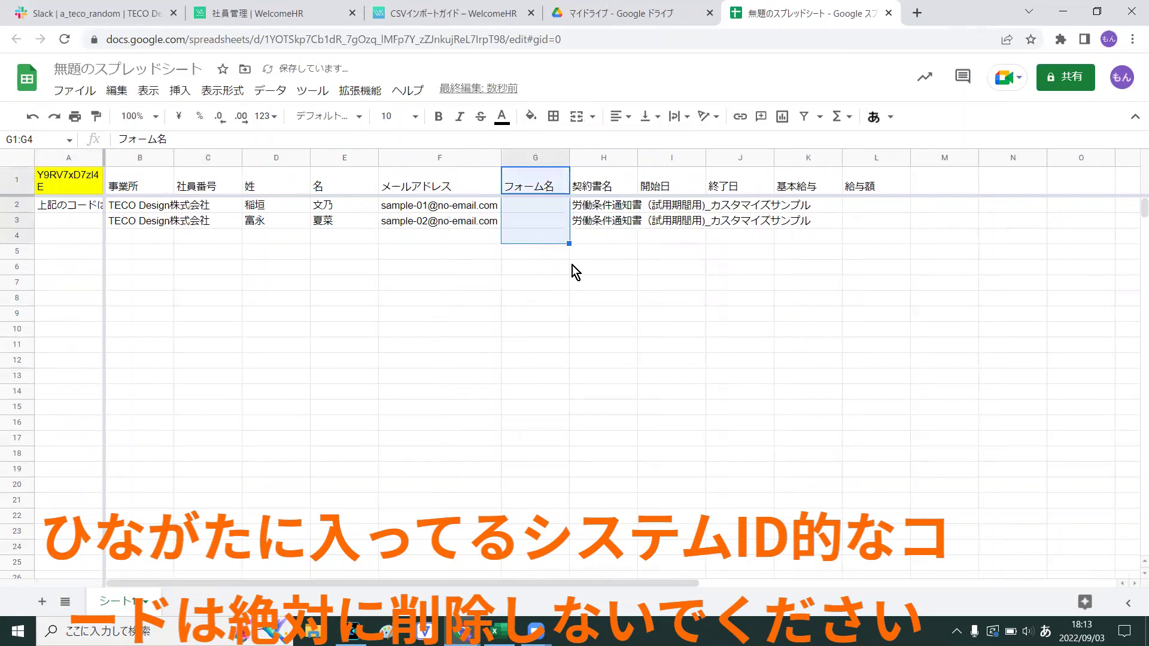
click(639, 271)
click(836, 158)
shift+click(947, 161)
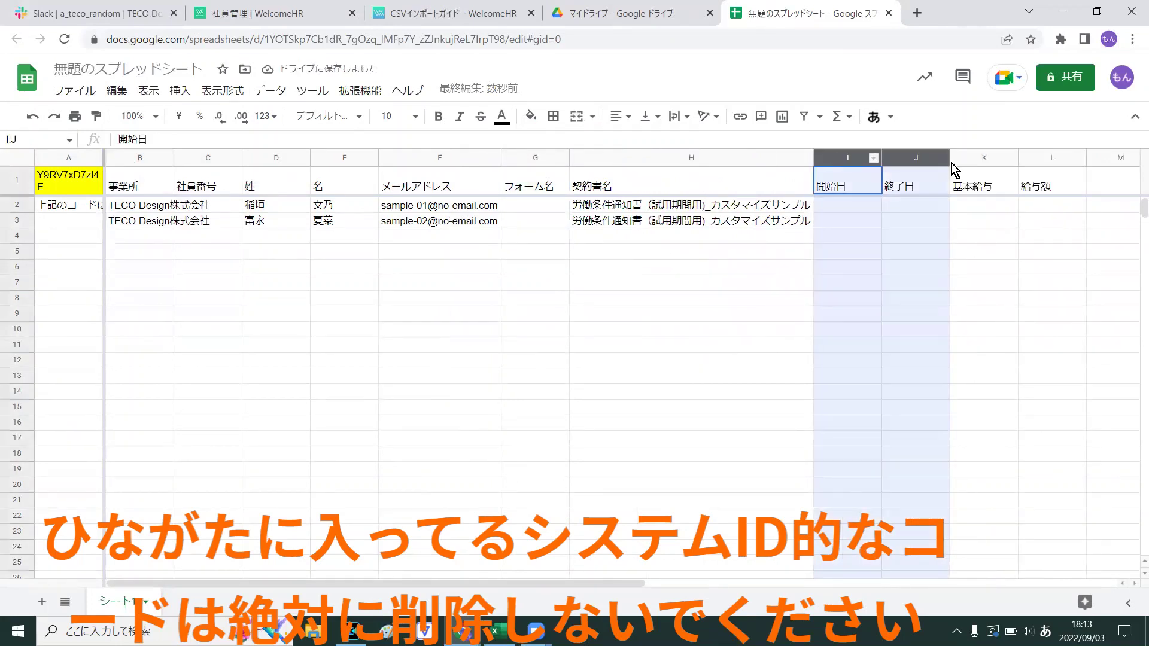
click(710, 363)
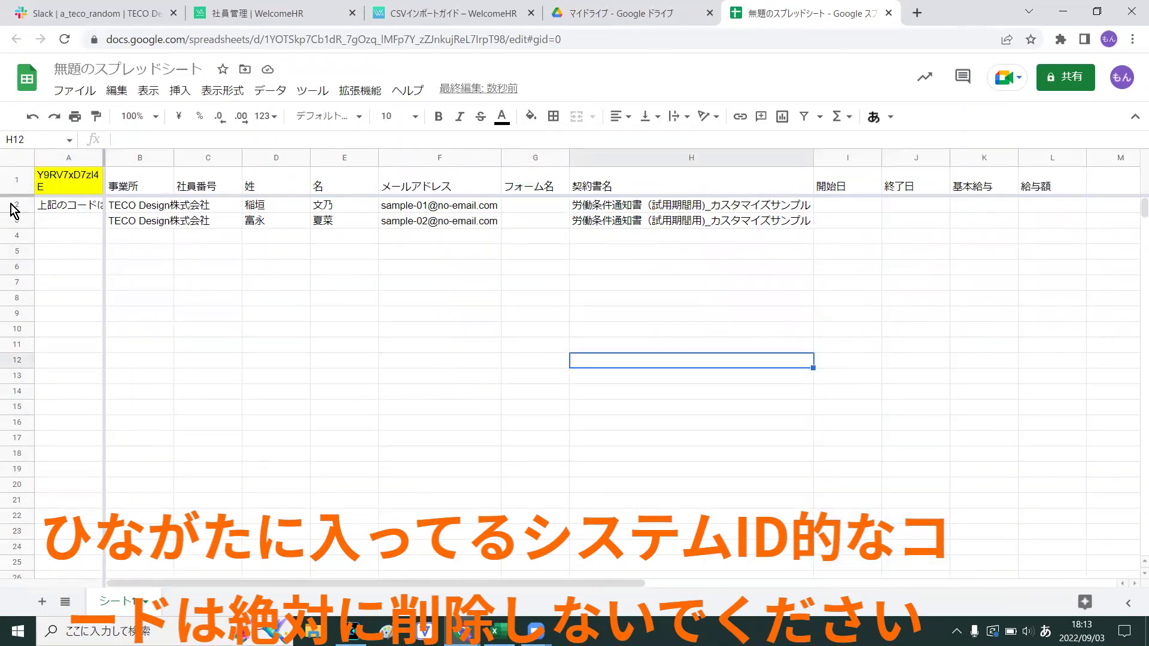
Fill the two sample rows, 2 and 3, with gray
drag(17, 204, 17, 220)
click(529, 117)
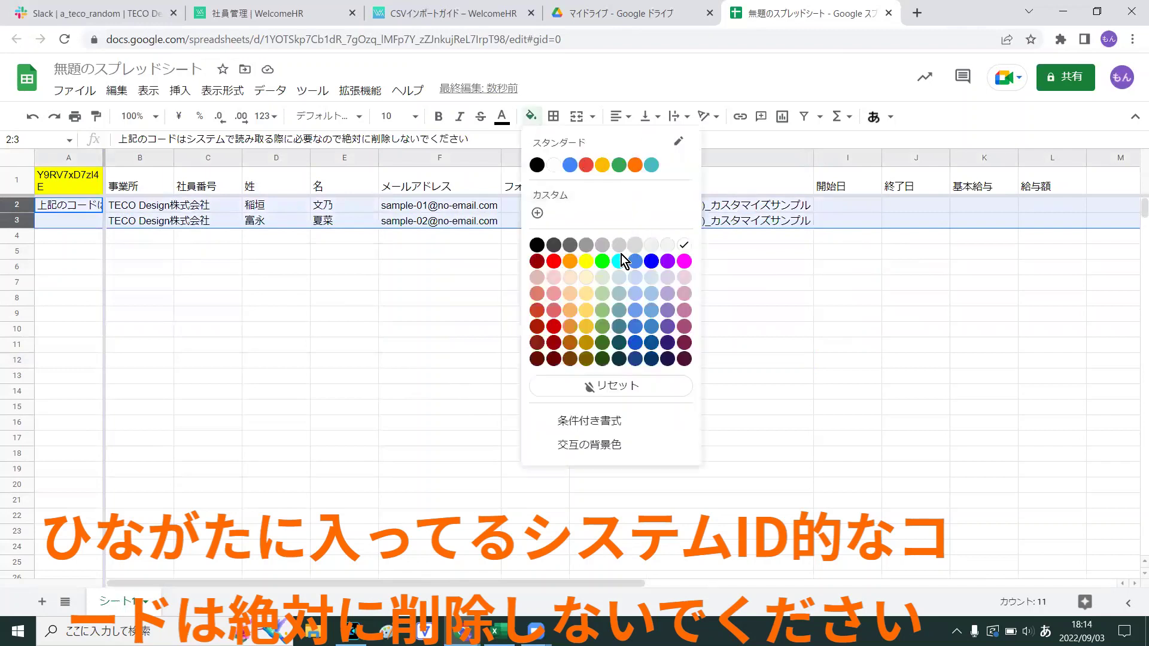
click(605, 253)
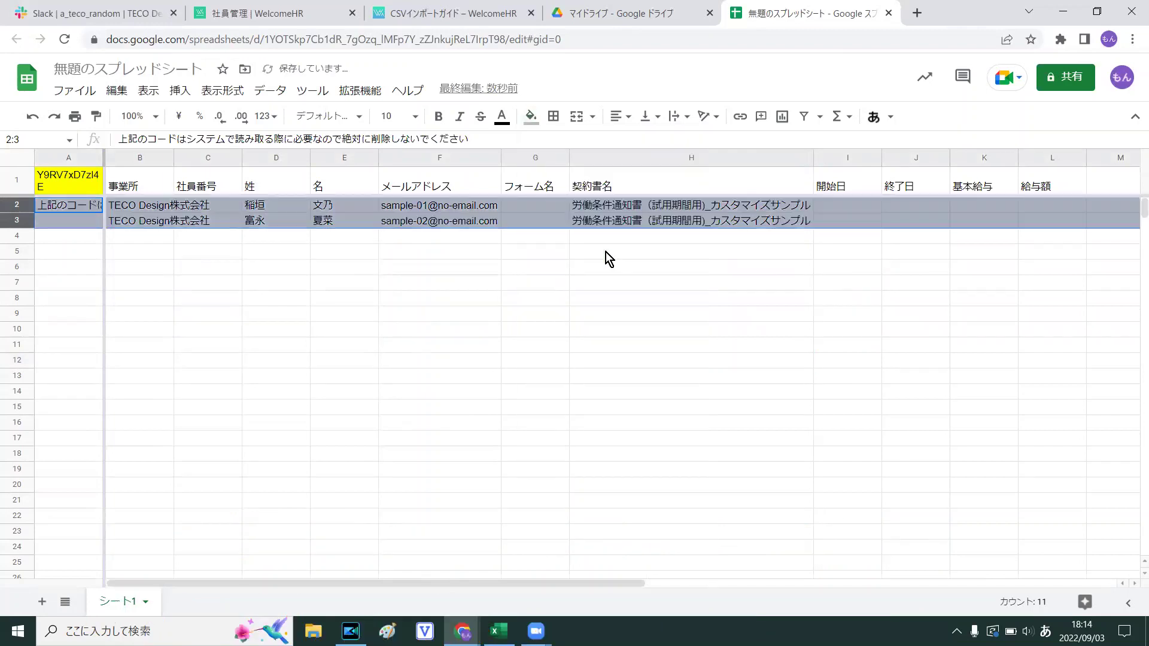
click(605, 253)
Copy the 事業所 value from B2 into B4:B6 for the new employee rows below the samples
click(150, 205)
key(ctrl+c)
drag(155, 233, 144, 313)
right_click(132, 268)
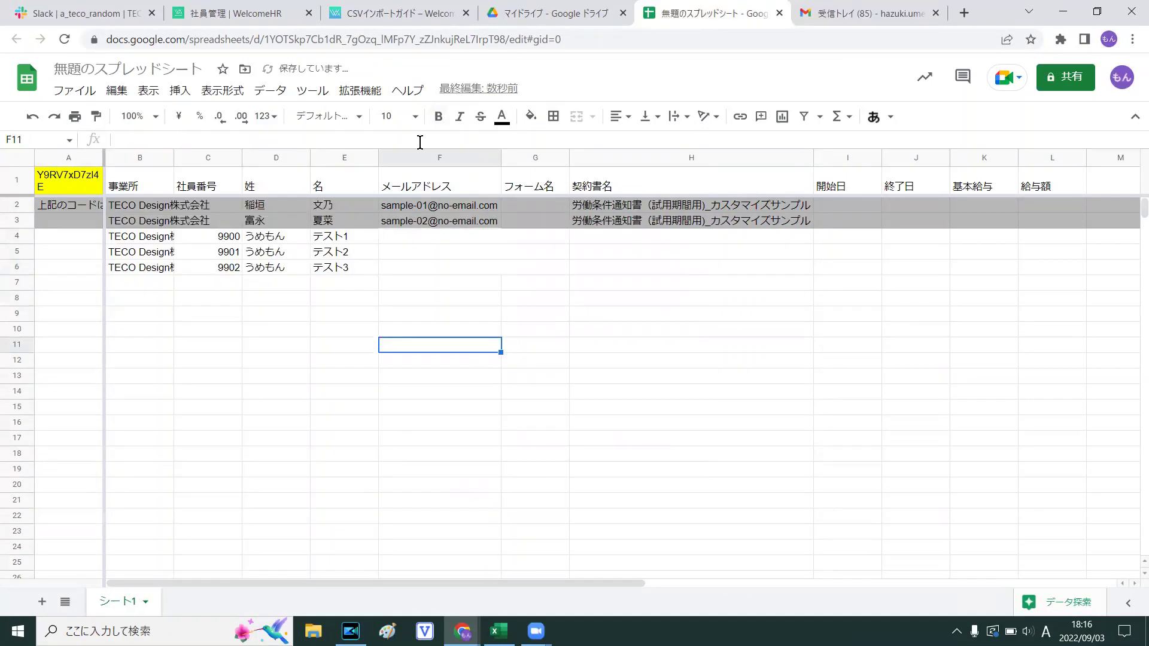
Open WelcomeHR's 設定 page in a second tab, keeping the CSV upload page open, to look up the value for フォーム名
click(420, 157)
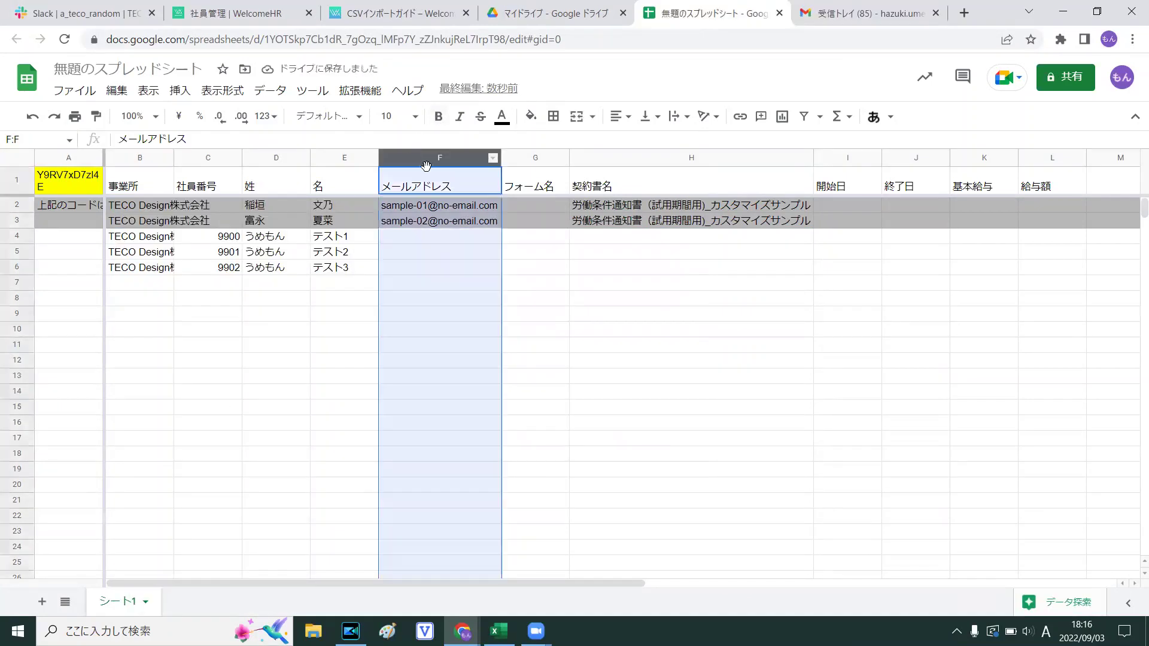
click(582, 271)
click(535, 237)
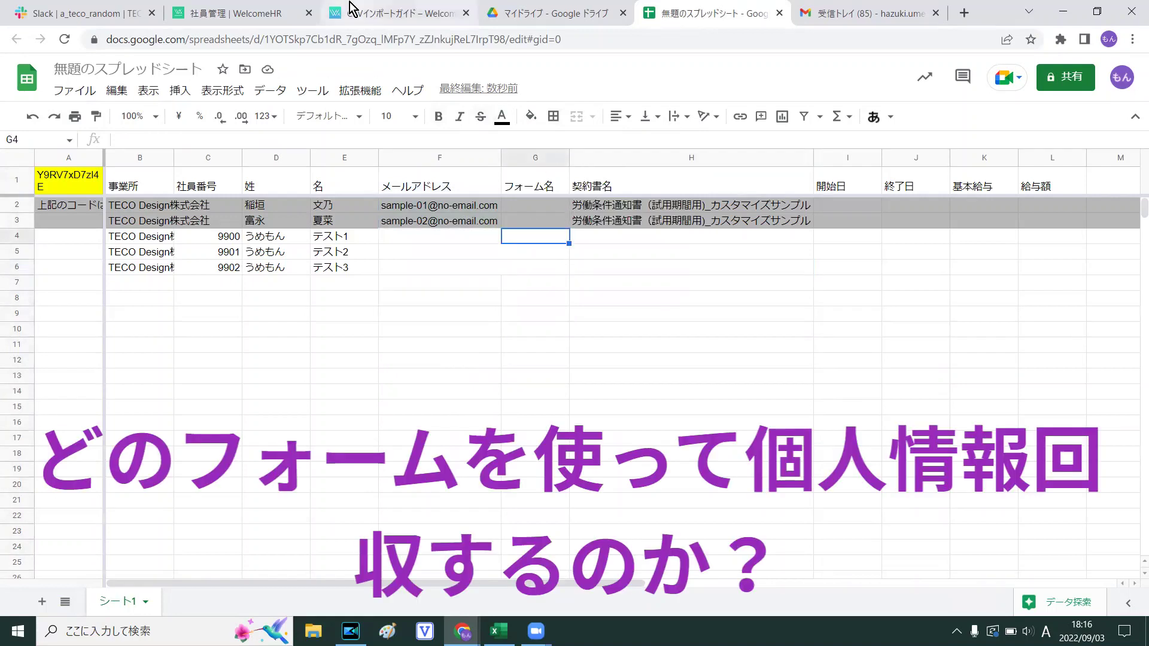
click(263, 12)
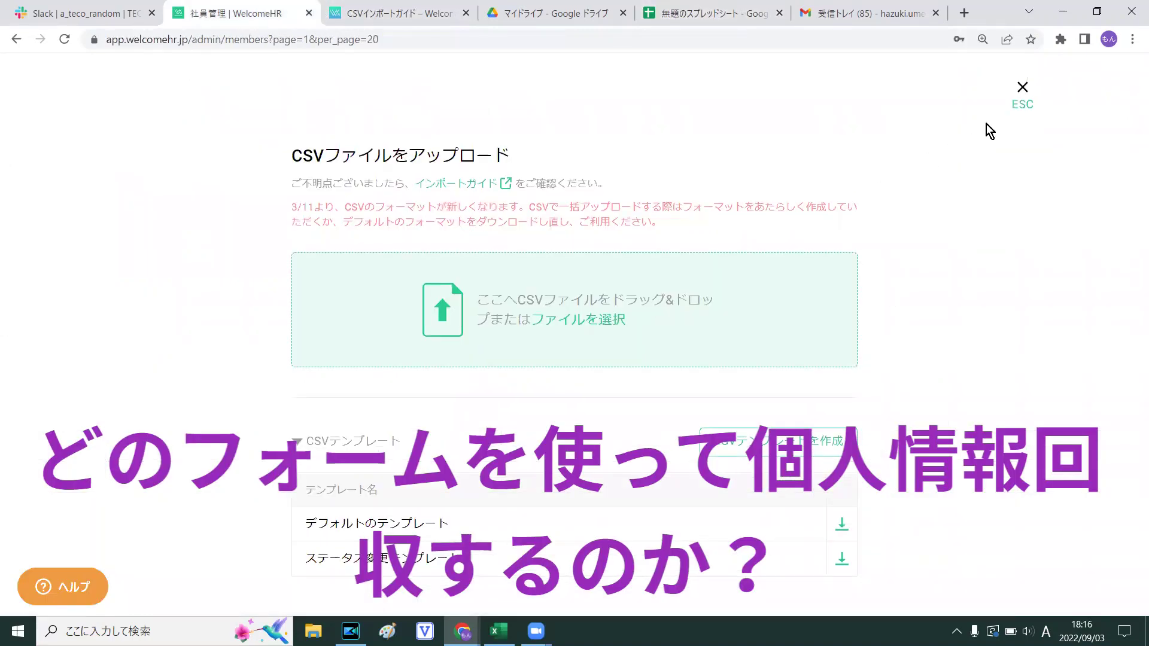
middle_click(15, 40)
click(375, 9)
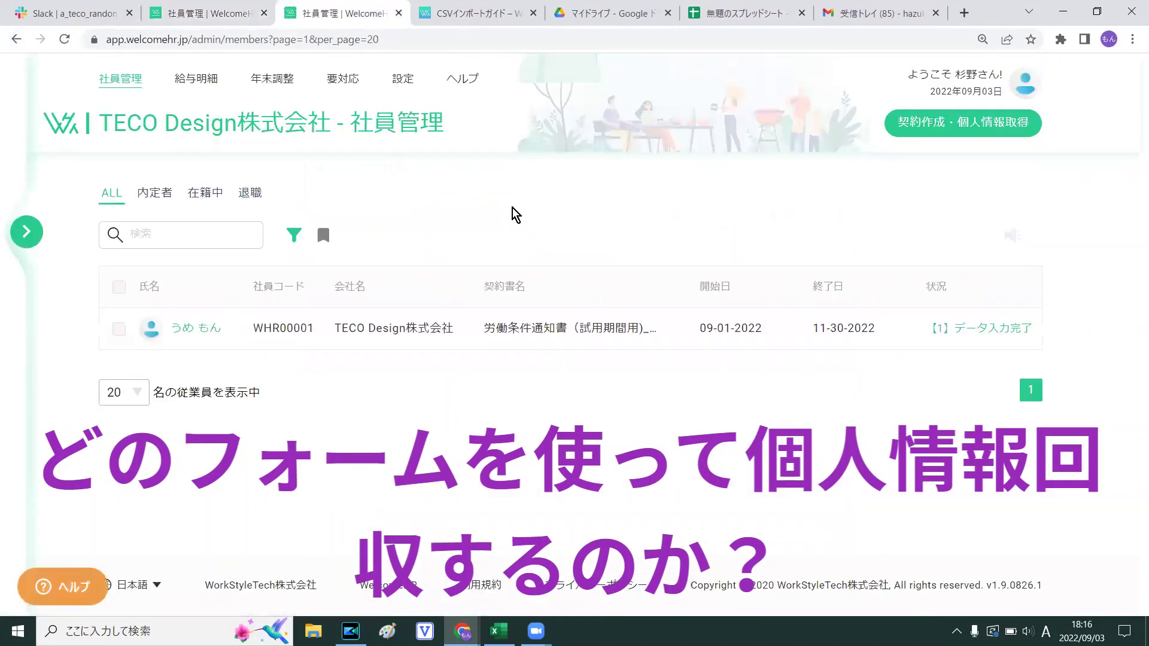
click(412, 81)
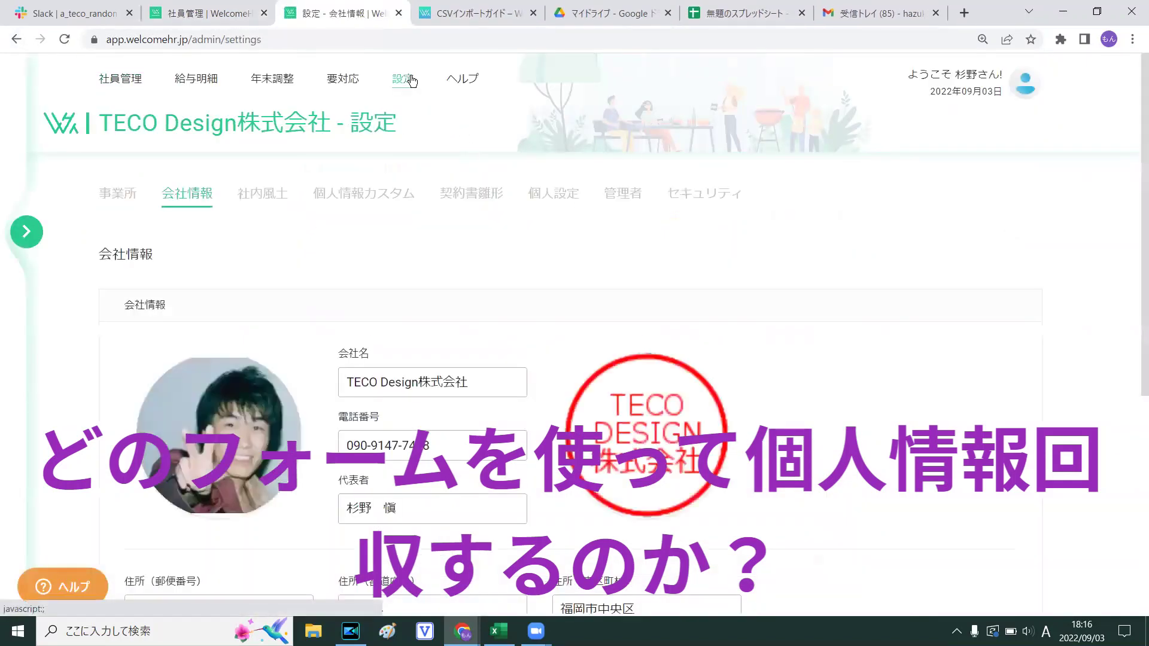
Copy the form name 個人情報取得_カスタマイズサンプル from the 個人情報カスタム settings and return to the spreadsheet
scroll(379, 210, down, 5)
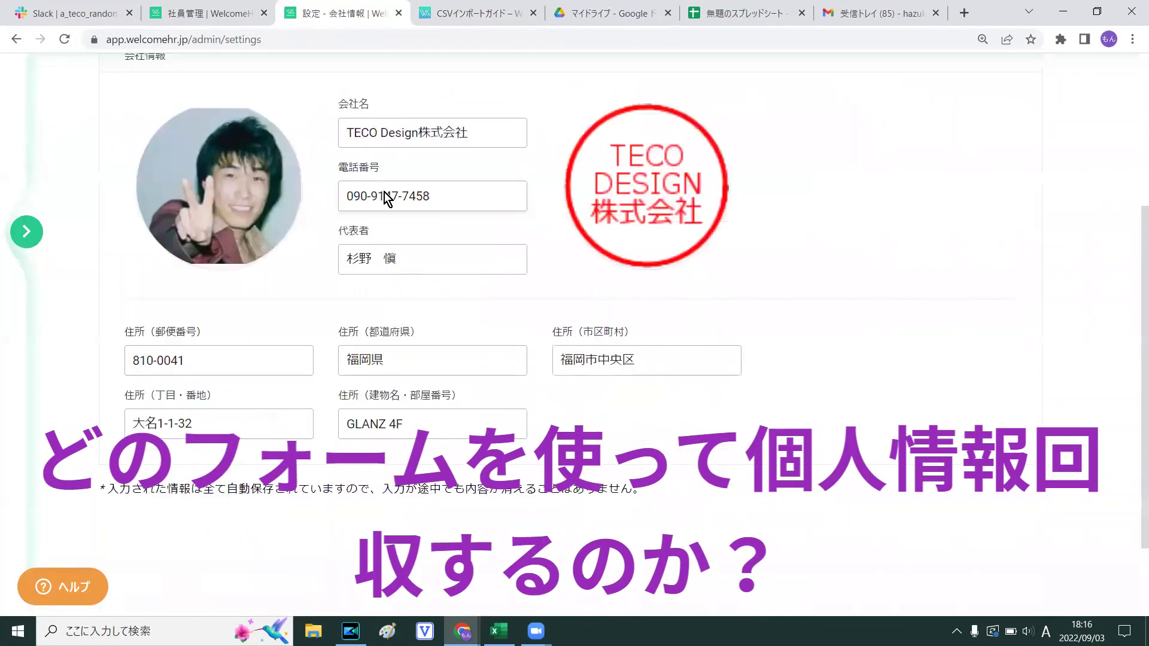
scroll(462, 280, up, 3)
scroll(462, 281, up, 3)
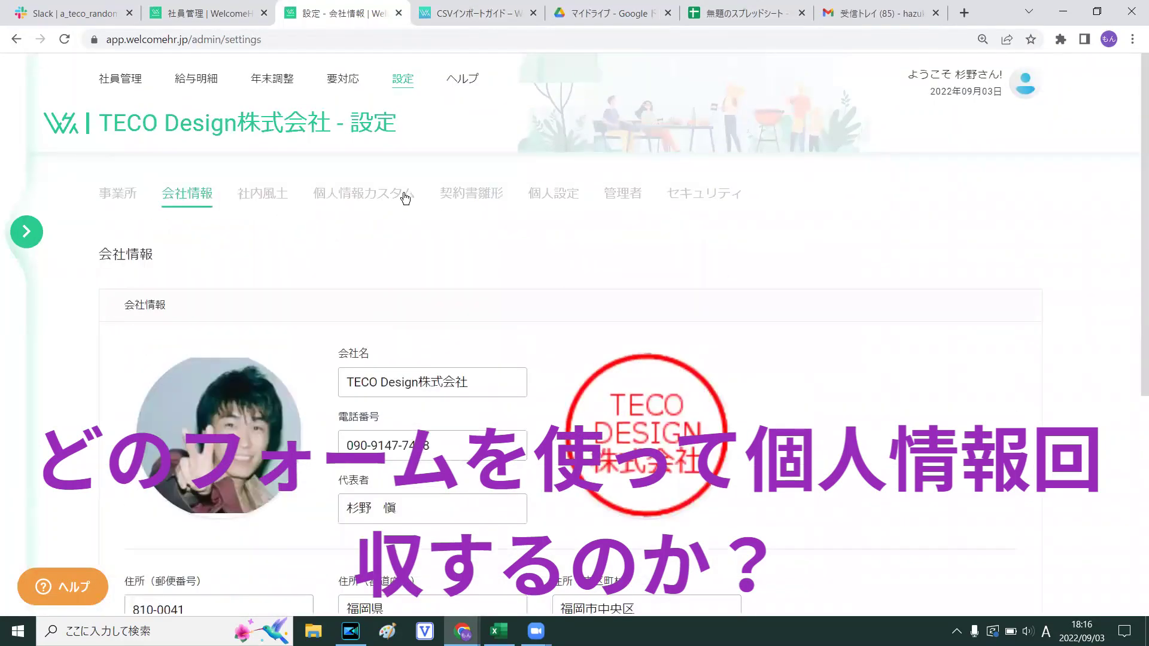
click(364, 193)
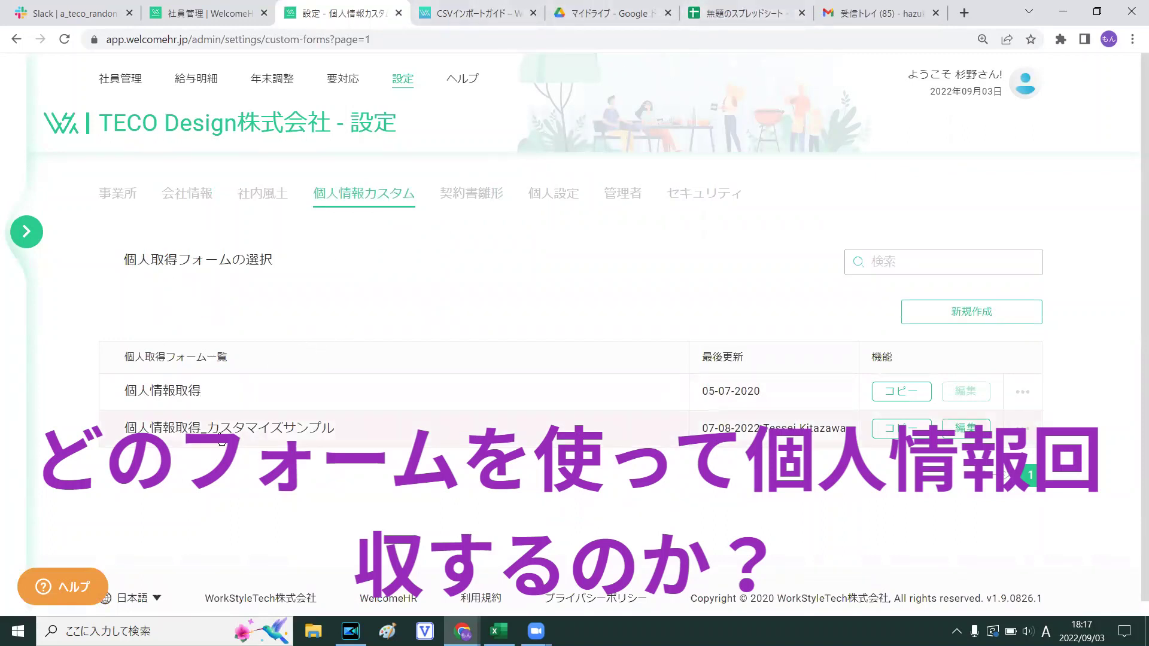
click(919, 429)
click(738, 12)
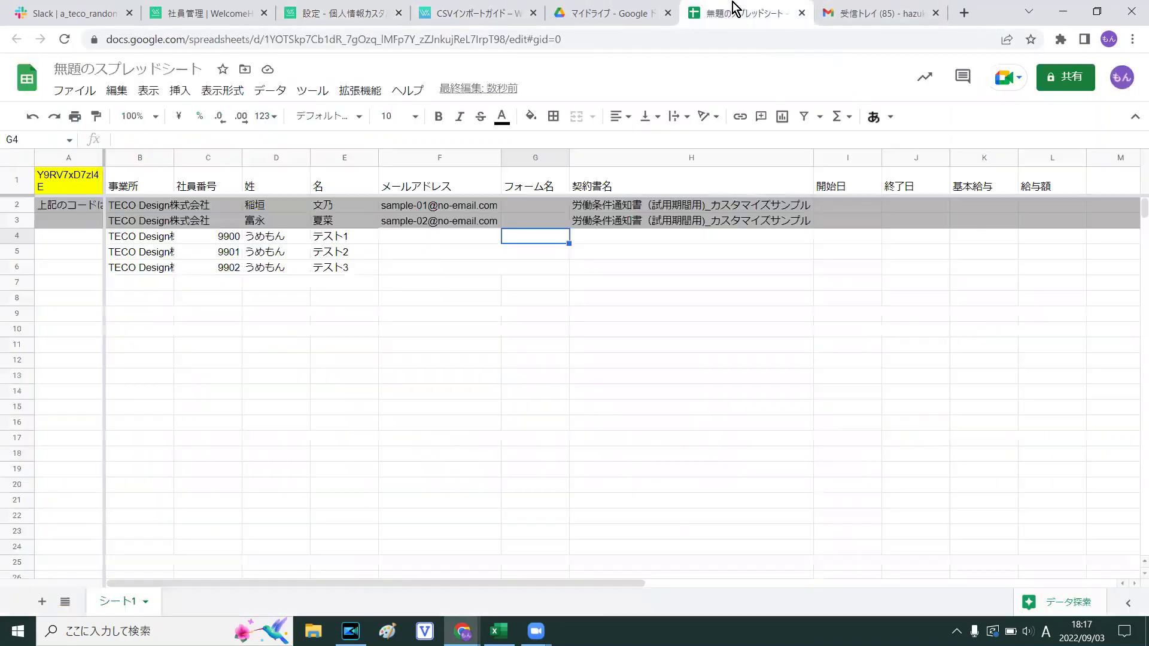
click(609, 242)
key(ctrl+v)
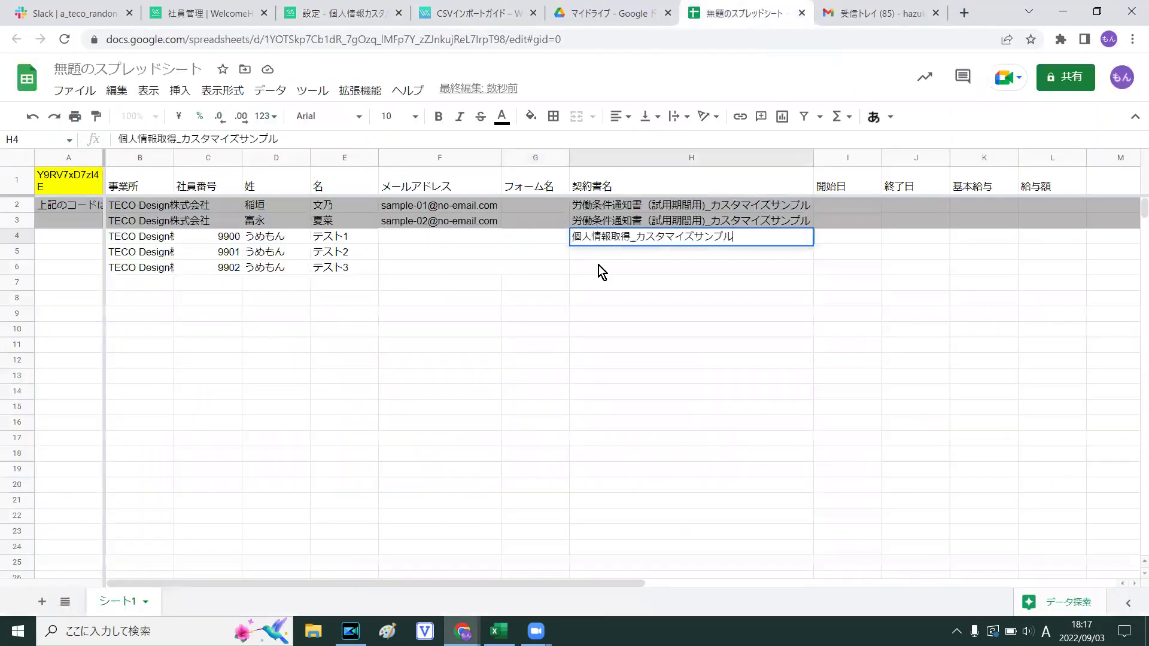
key(ctrl+z)
key(ctrl+z)
key(Delete)
Enter 個人情報取得_カスタマイズサンプル as the フォーム名 in G4:G6 and widen column G to fit it
key(Right)
key(ctrl+v)
click(549, 254)
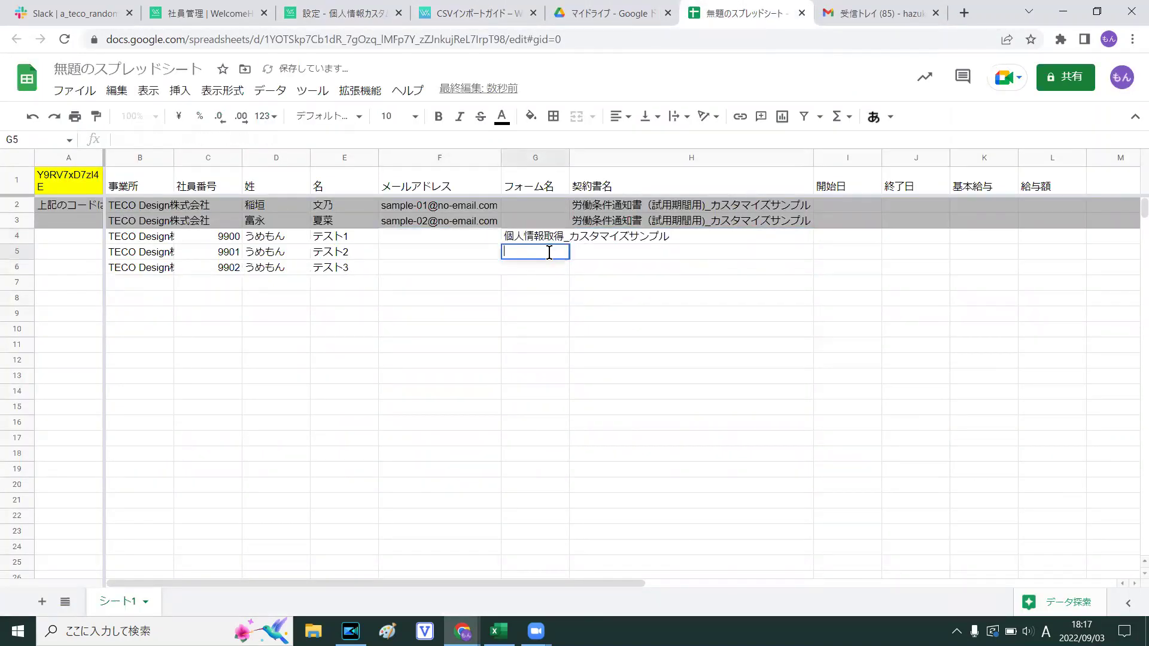
key(ctrl+v)
click(544, 271)
key(ctrl+v)
click(572, 289)
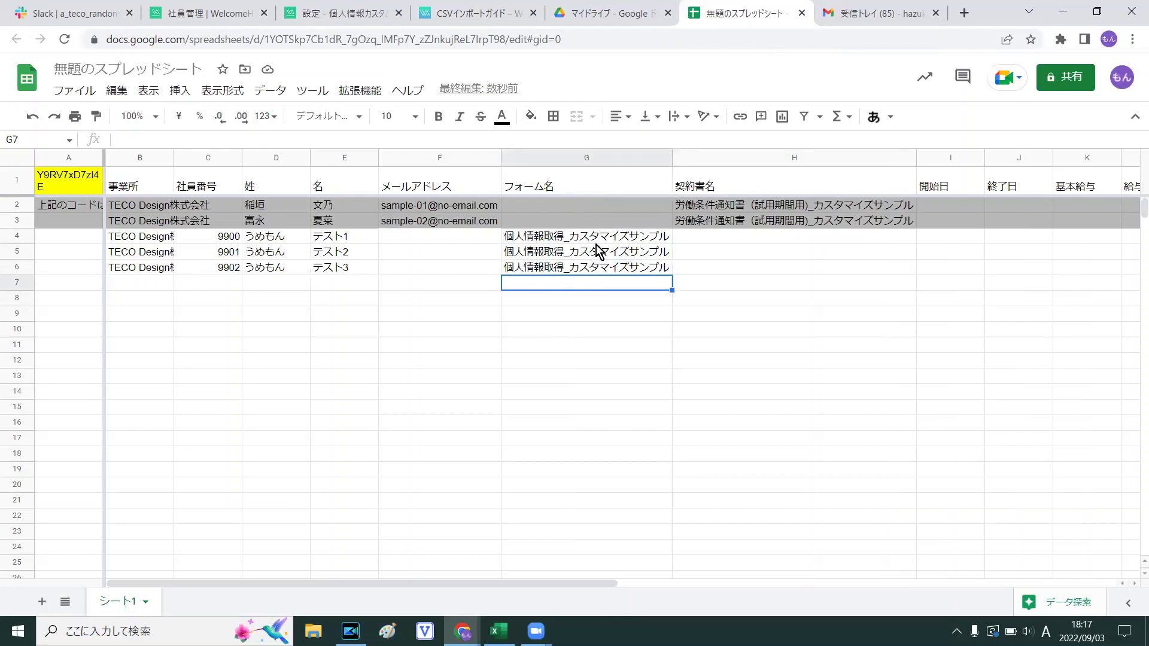
key(Up)
key(Up)
key(Up)
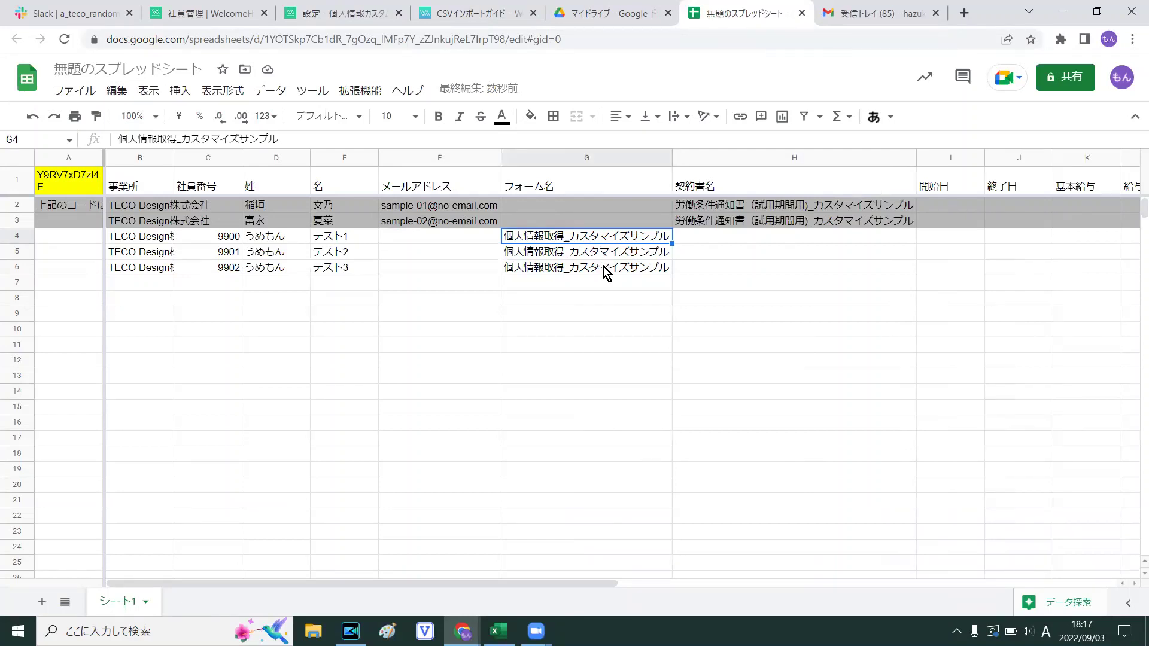
Review the input fields of the 個人情報取得_カスタマイズサンプル form in WelcomeHR's settings and return to the spreadsheet
click(365, 10)
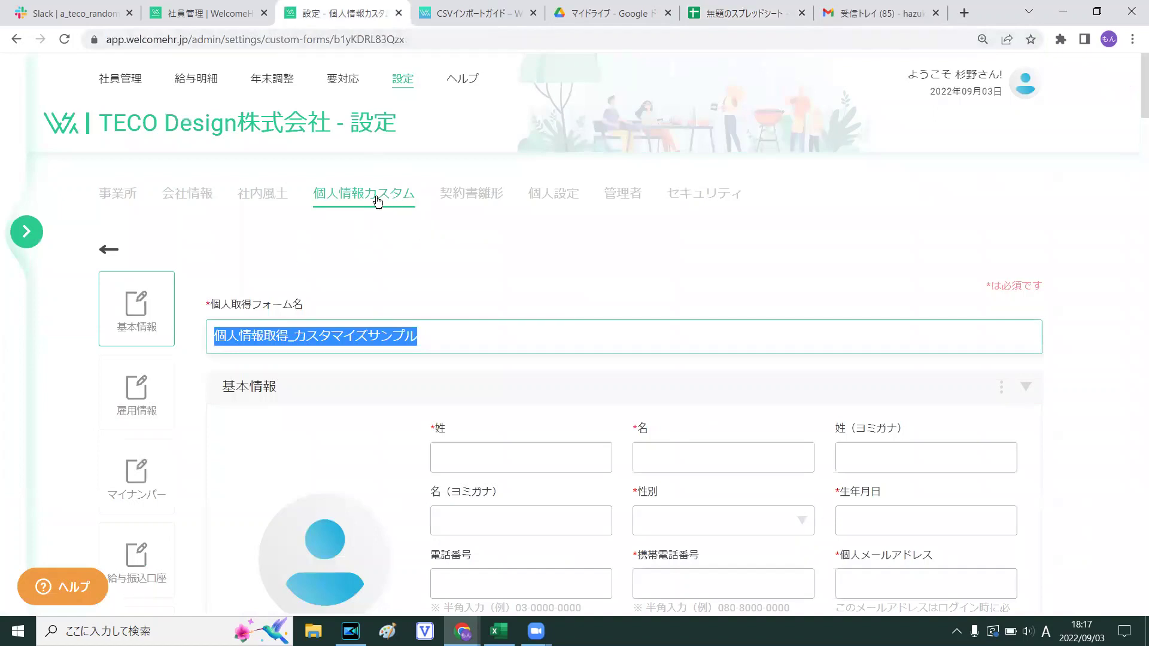
scroll(556, 239, down, 1)
scroll(556, 239, down, 6)
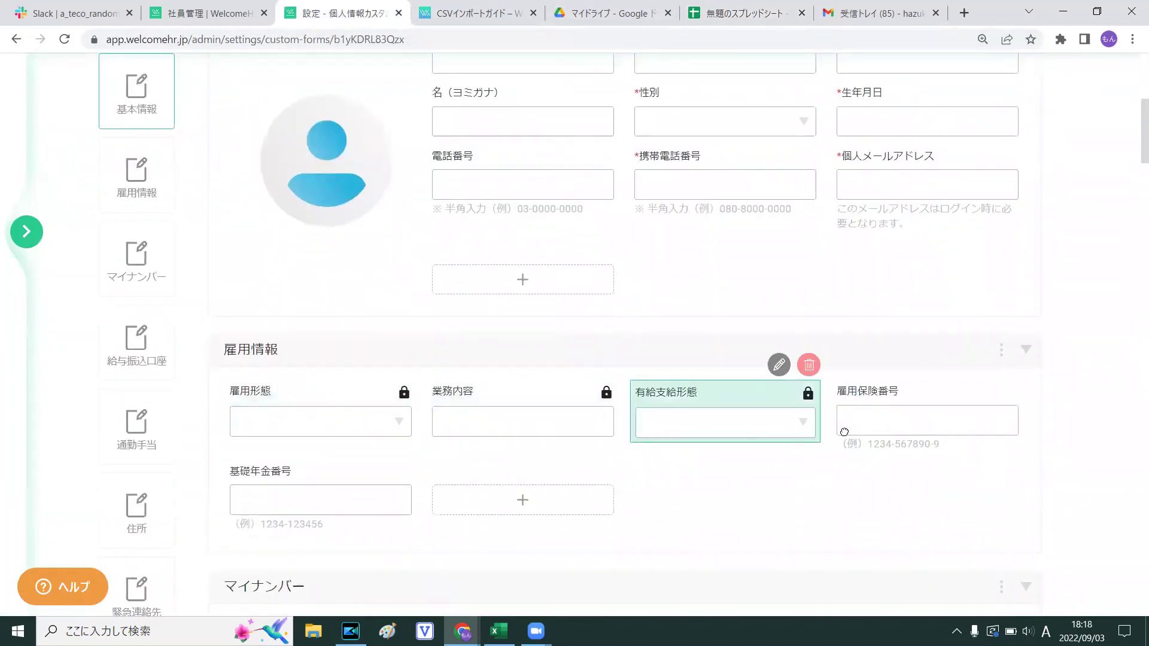
scroll(610, 372, down, 10)
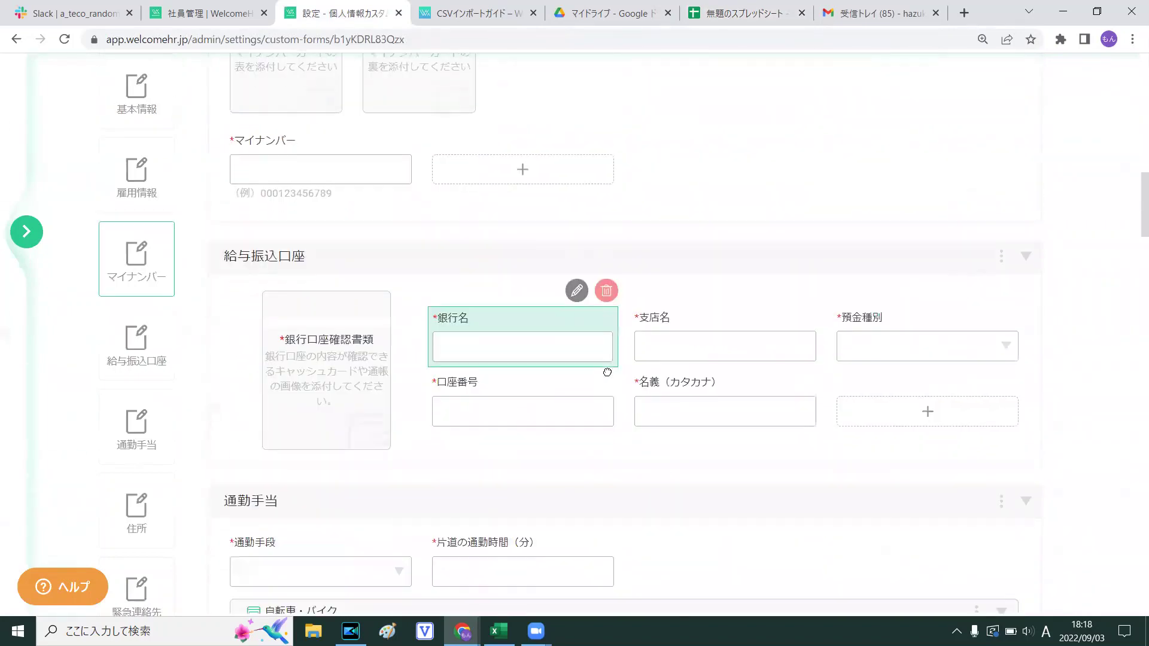
scroll(600, 378, up, 16)
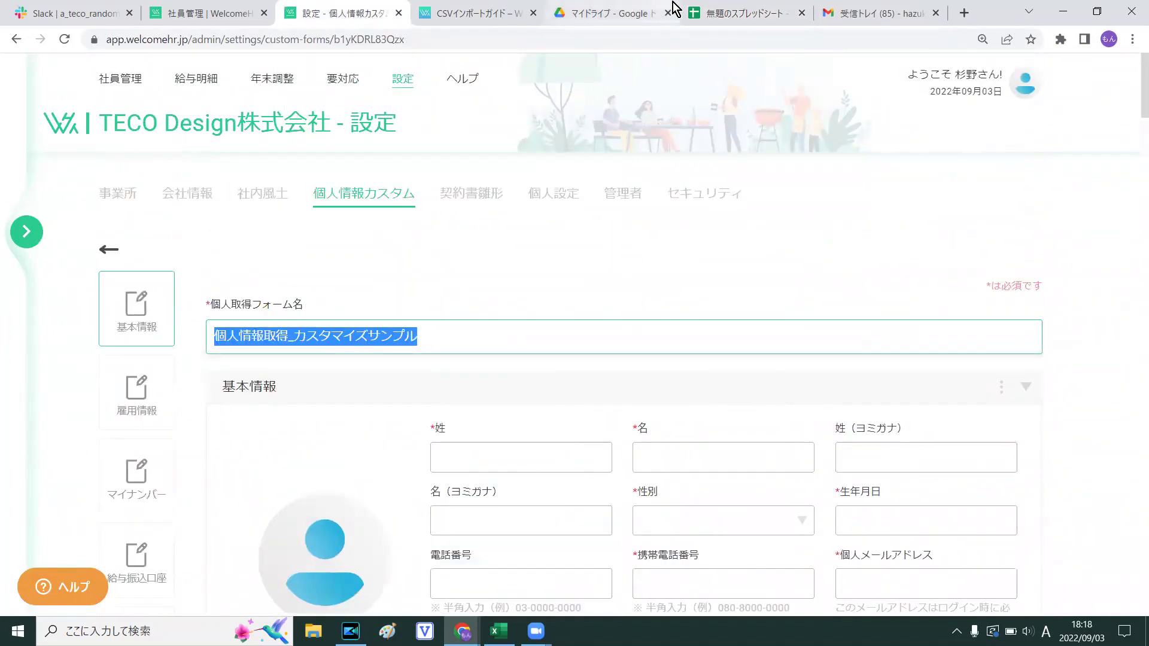
click(726, 12)
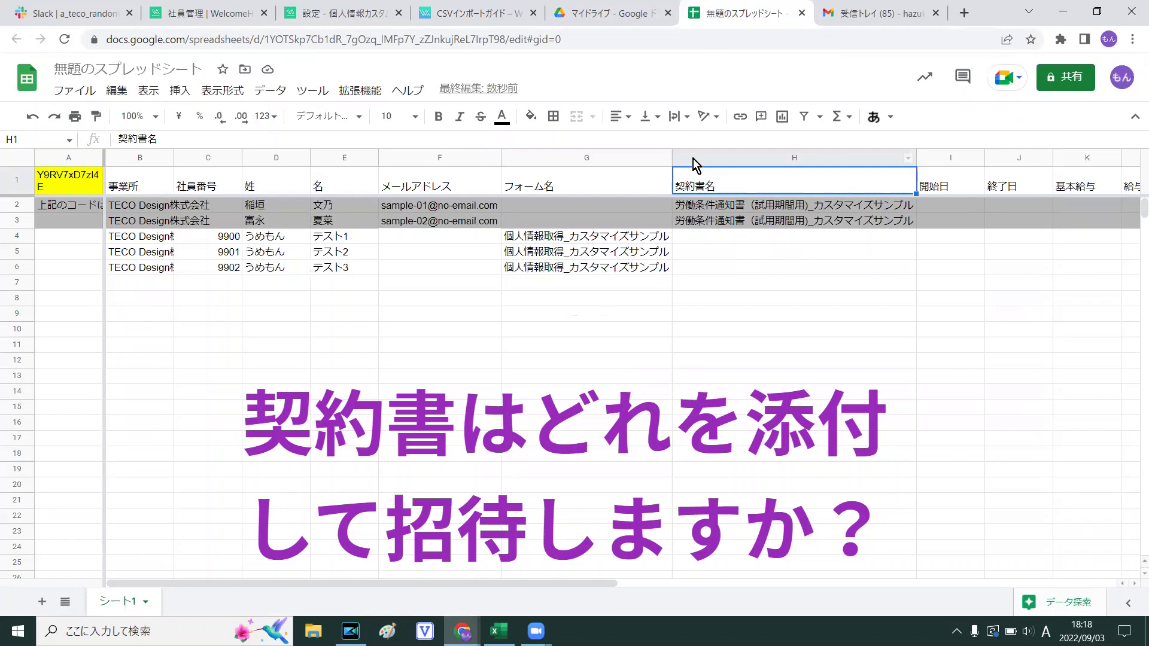
Open the 誓約書_カスタマイズサンプル template in WelcomeHR's 契約書雛形 settings and copy its template name
click(385, 9)
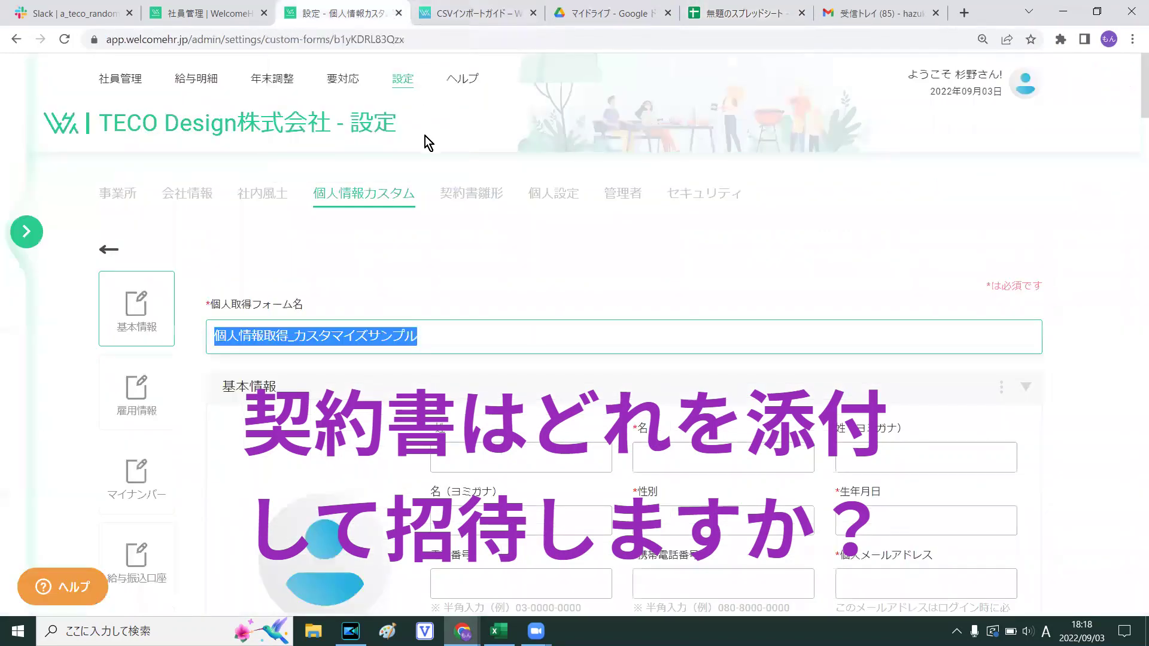
click(485, 207)
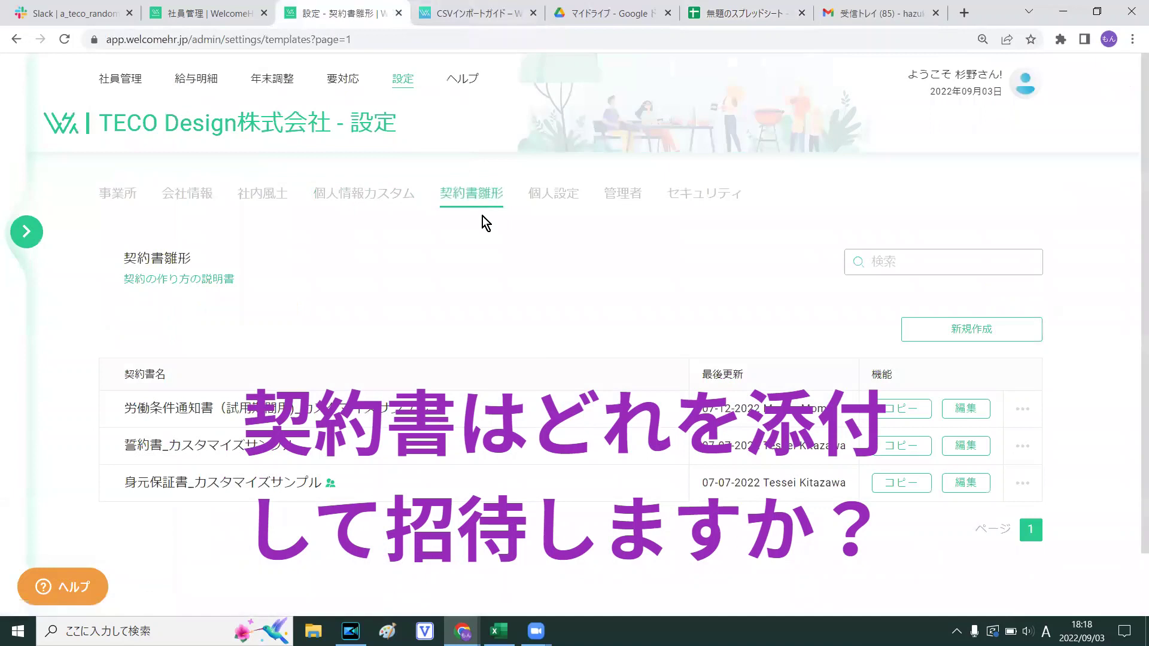
drag(123, 445, 292, 450)
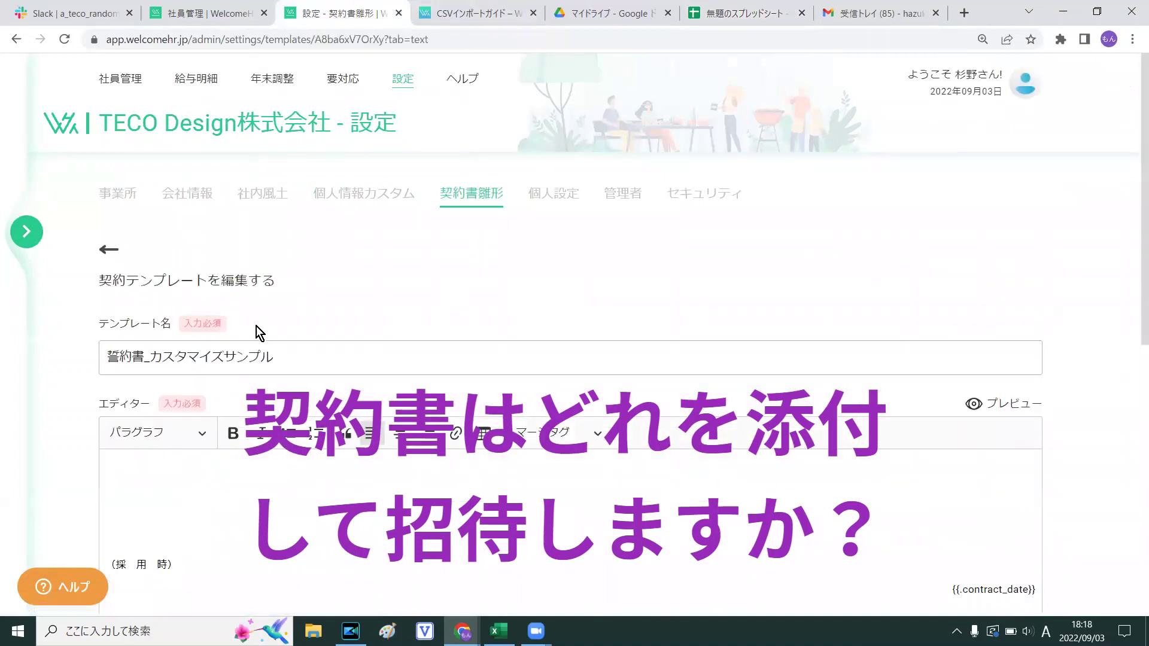
drag(274, 357, 7, 334)
key(ctrl+c)
Enter 誓約書_カスタマイズサンプル as the 契約書名 in H4:H6 of the spreadsheet and narrow column H to fit it
click(726, 10)
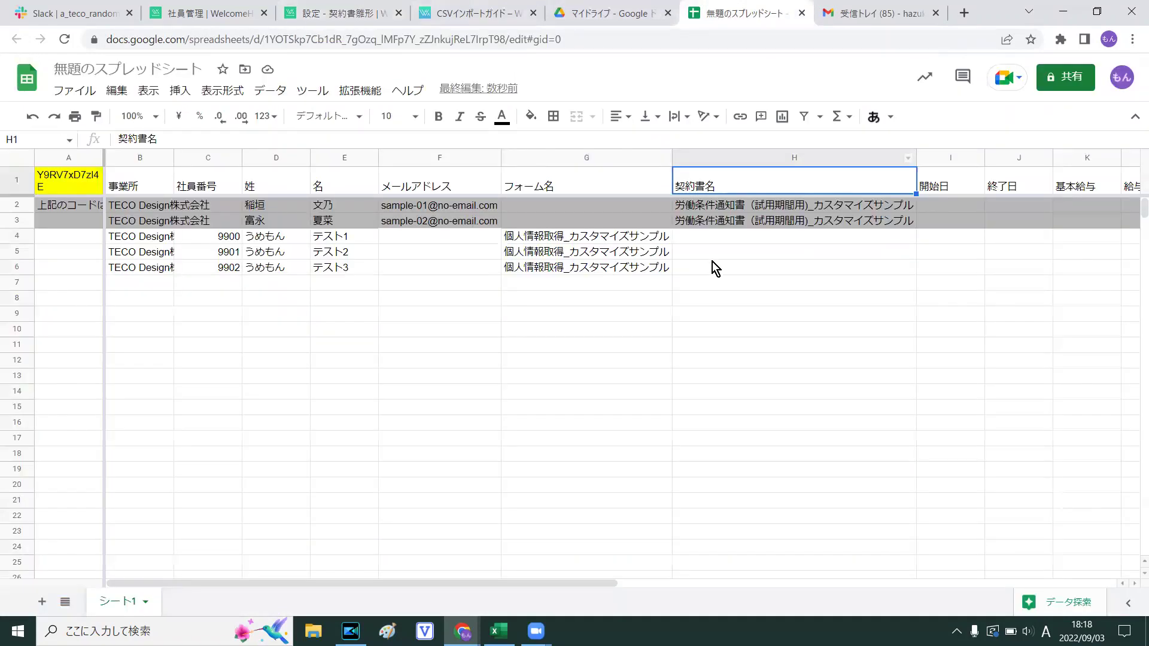
click(710, 236)
key(ctrl+v)
key(Return)
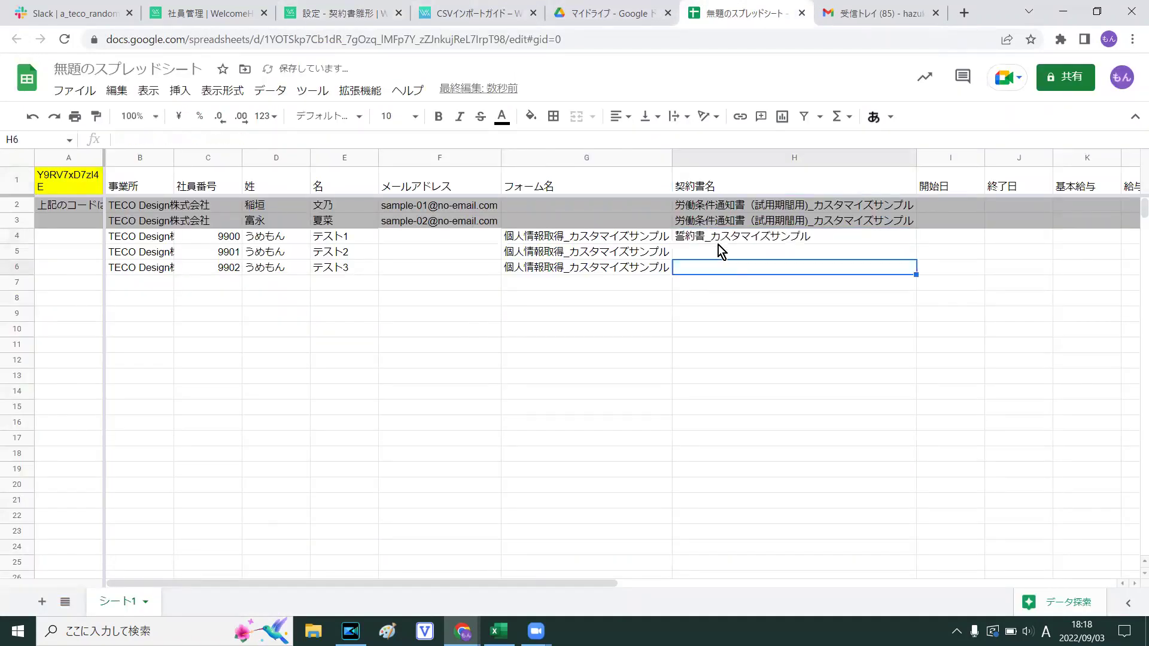
key(Up)
key(ctrl+c)
shift+click(728, 264)
key(ctrl+v)
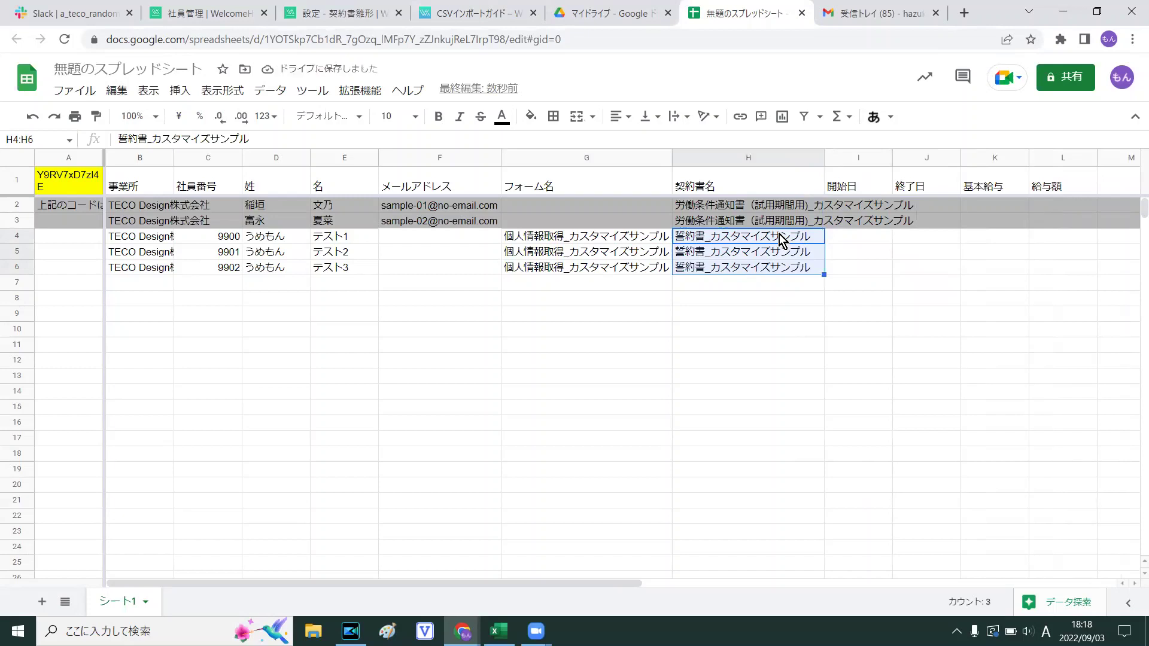
double_click(781, 239)
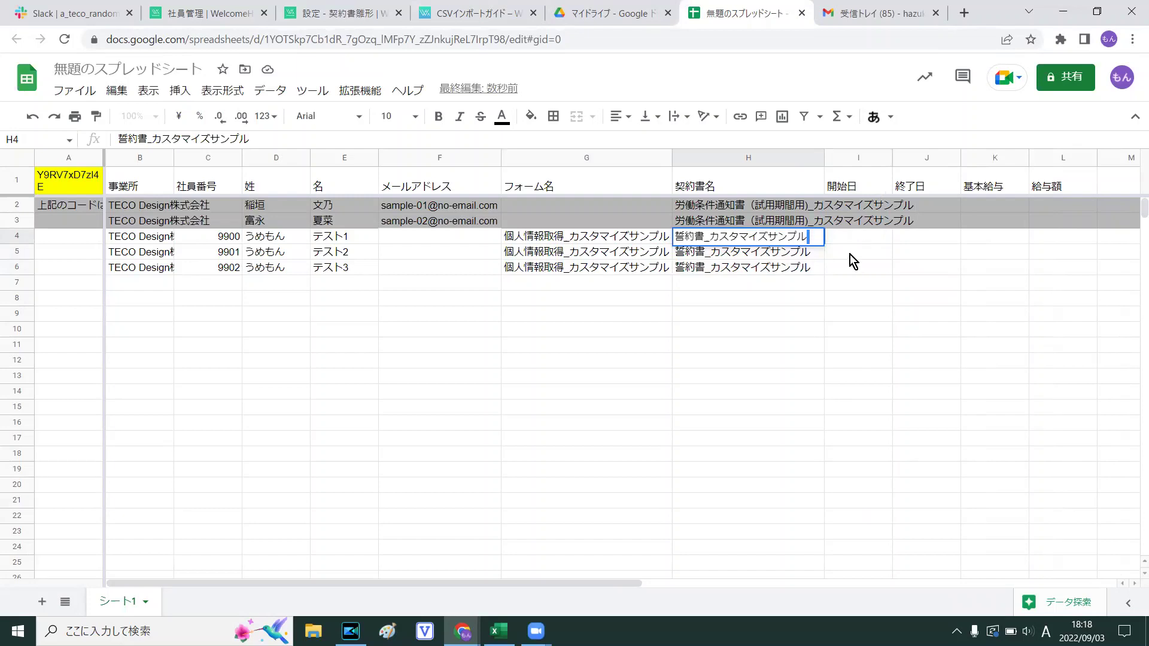
click(586, 158)
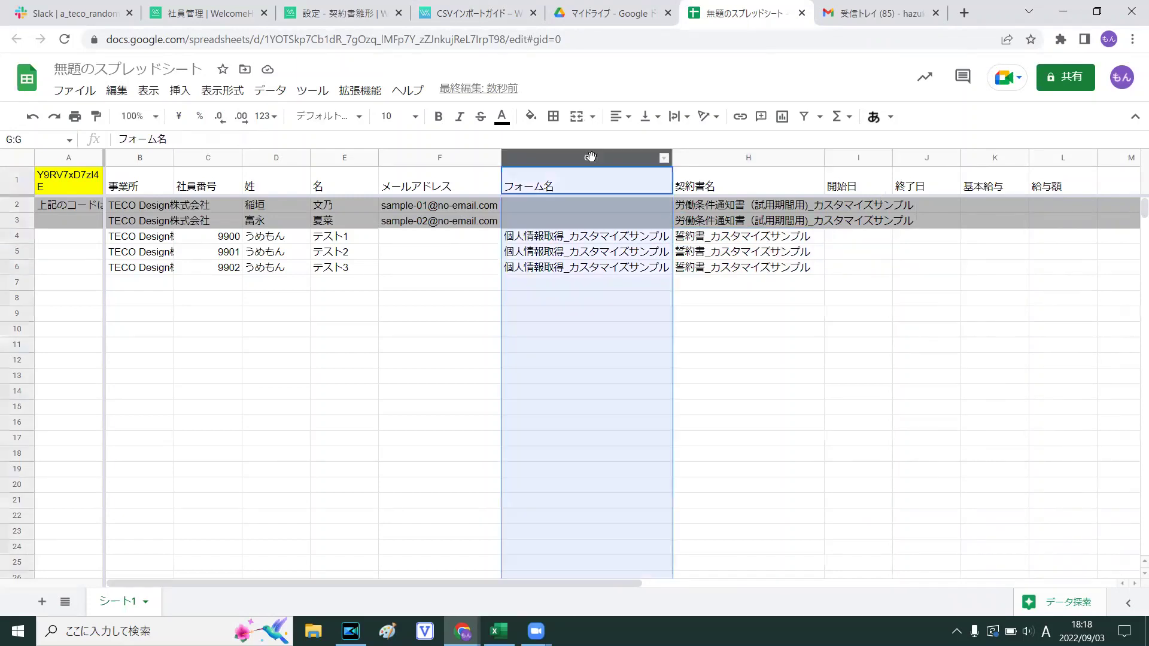
click(748, 157)
click(794, 235)
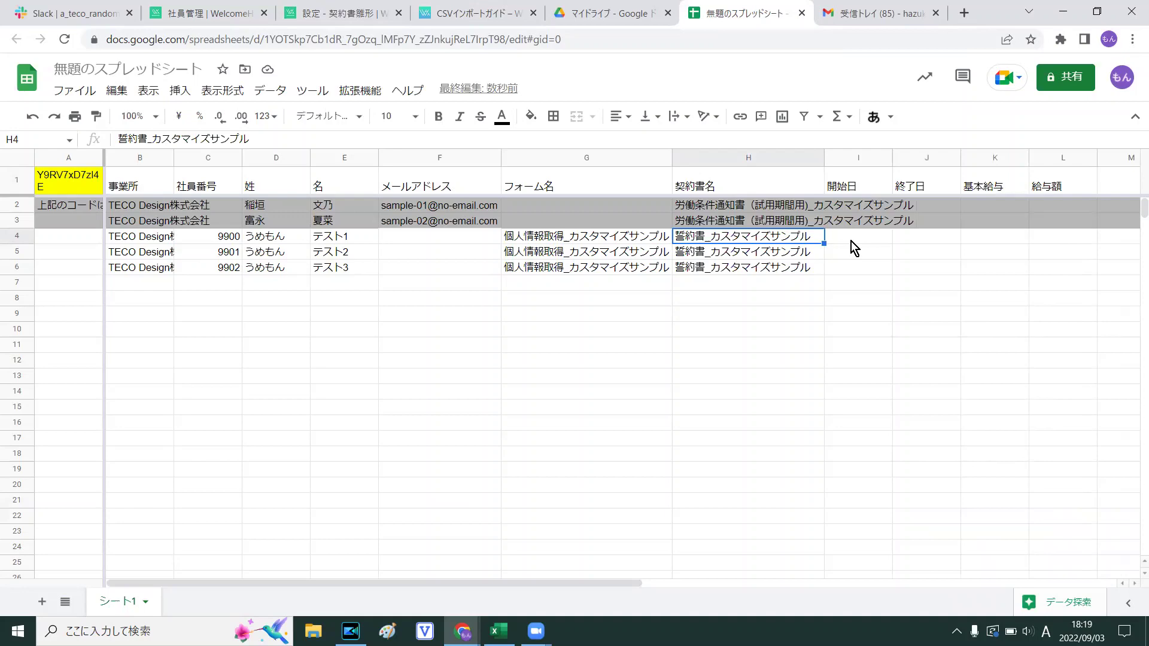
click(851, 242)
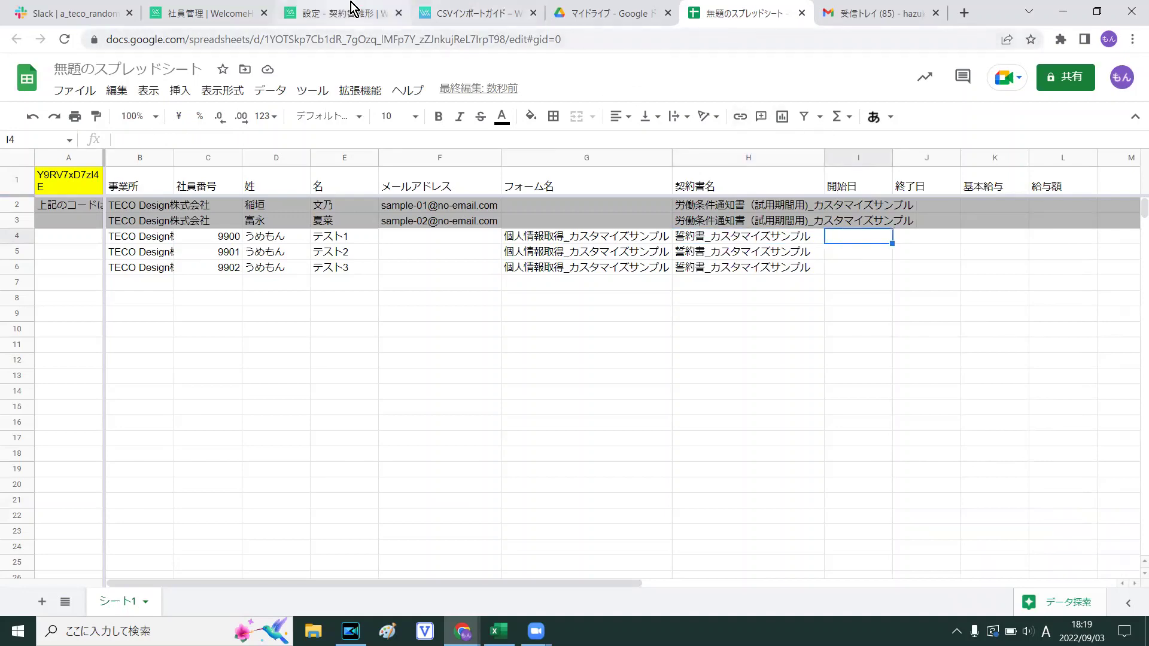
Check the CSV import guide and start a new 契約作成・個人情報取得 invitation from WelcomeHR's 社員管理 page
click(446, 8)
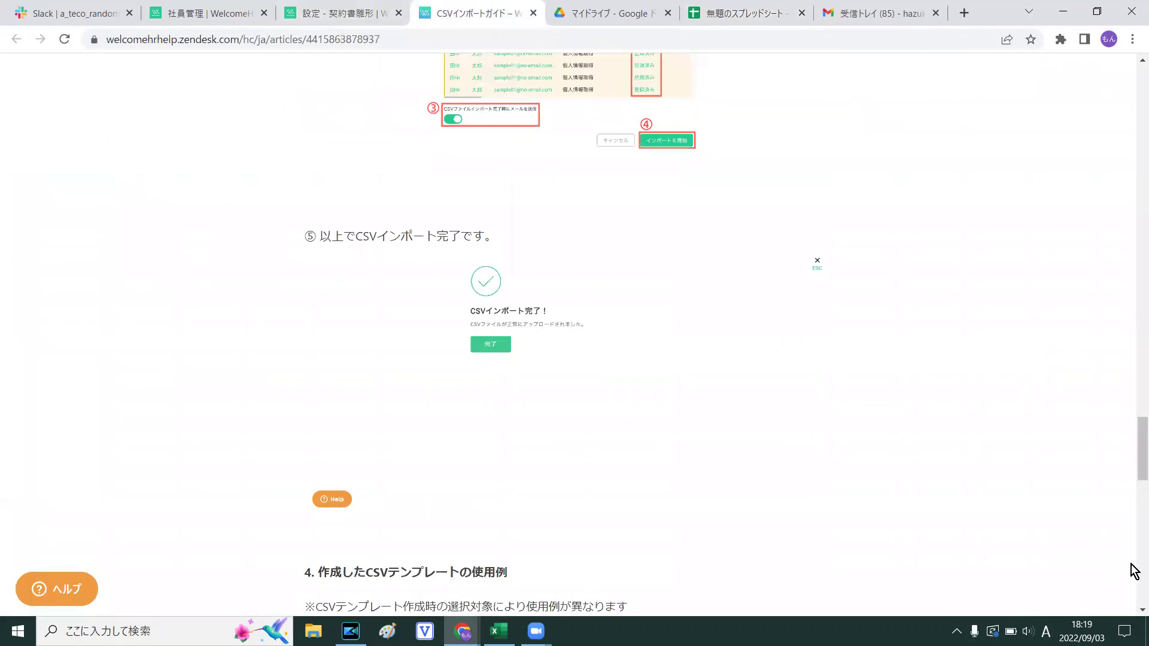
scroll(1134, 359, up, 15)
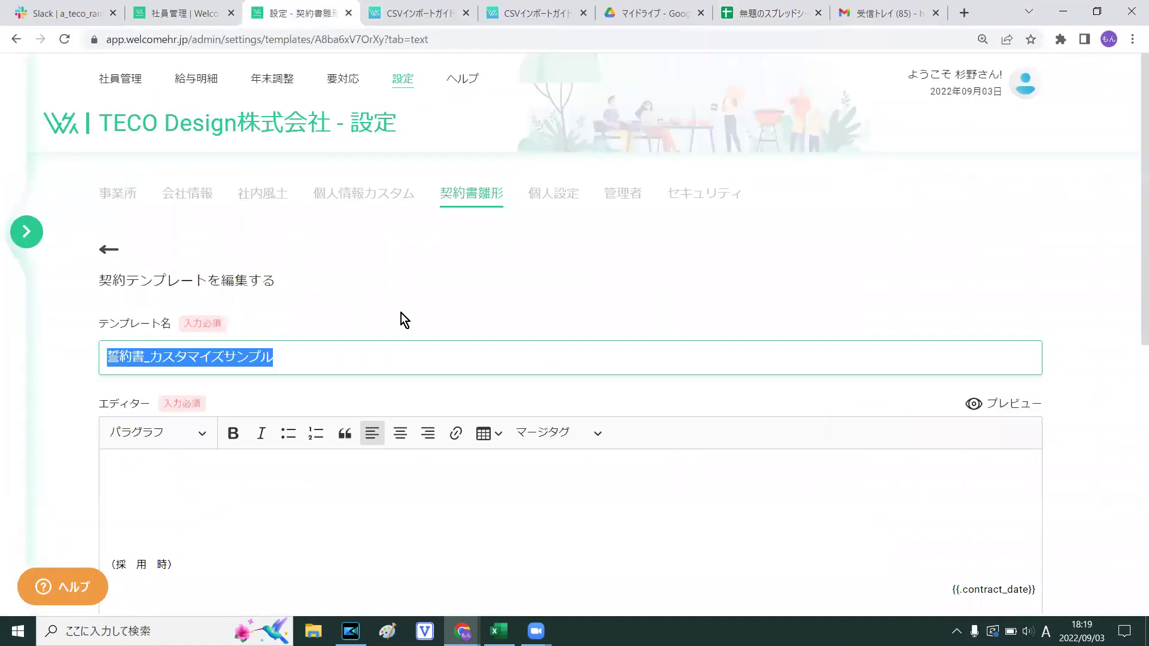
click(110, 248)
click(121, 78)
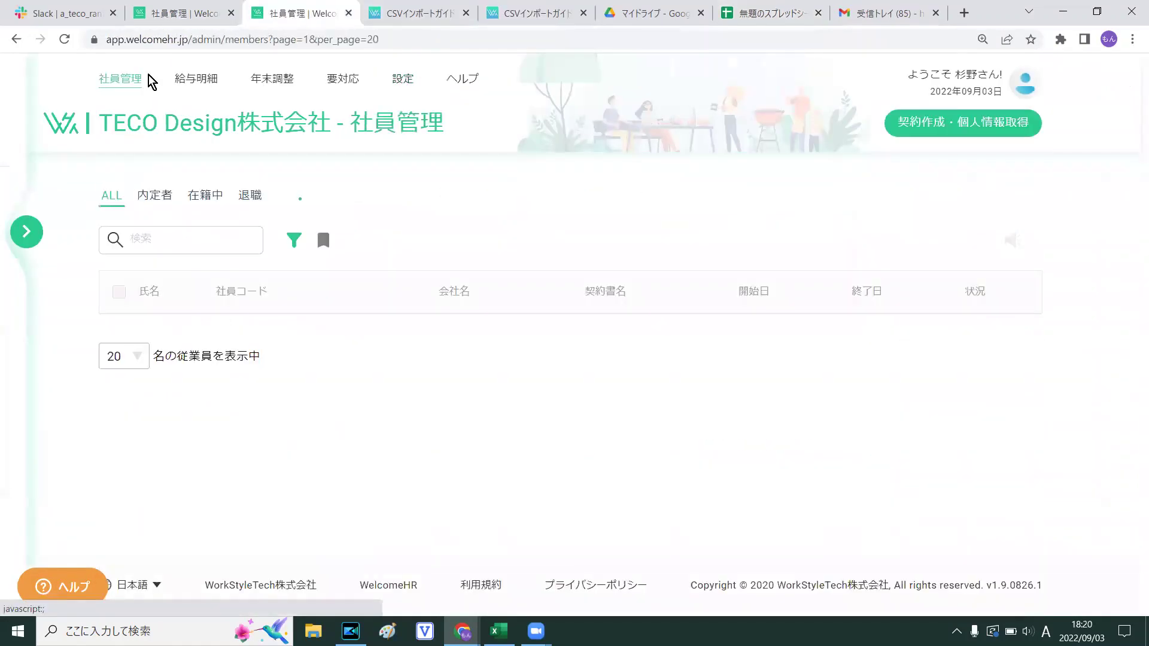
click(1003, 160)
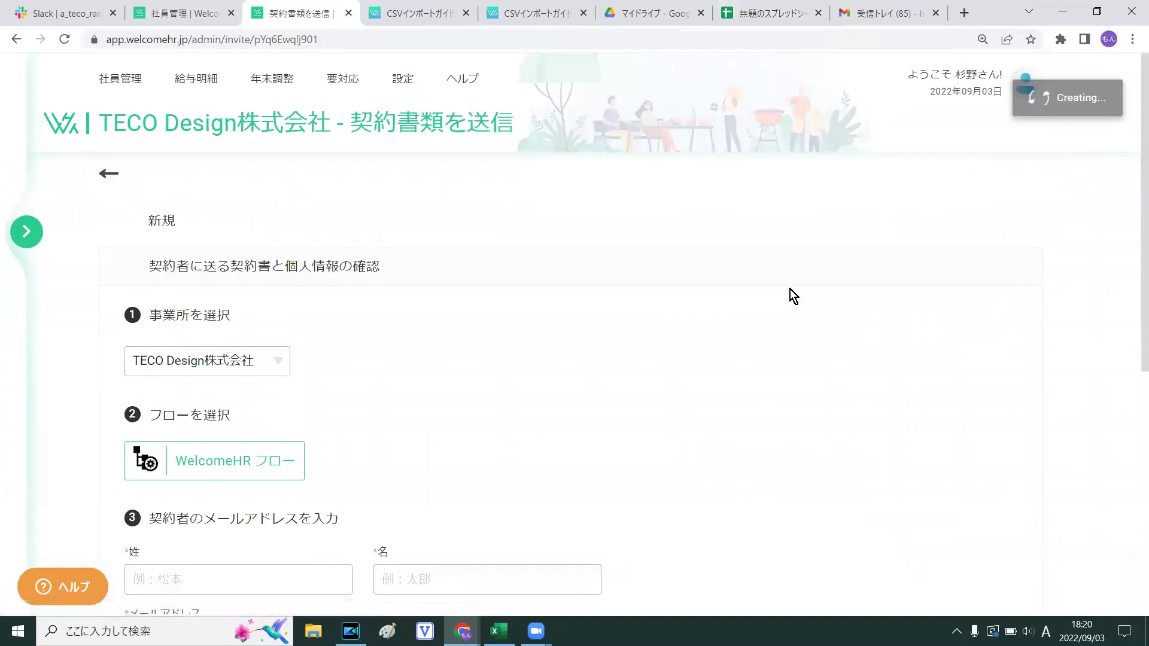
Add the 誓約書_カスタマイズサンプル contract to the draft invitation to see which input items it requires, and close its details dialog
scroll(788, 292, down, 7)
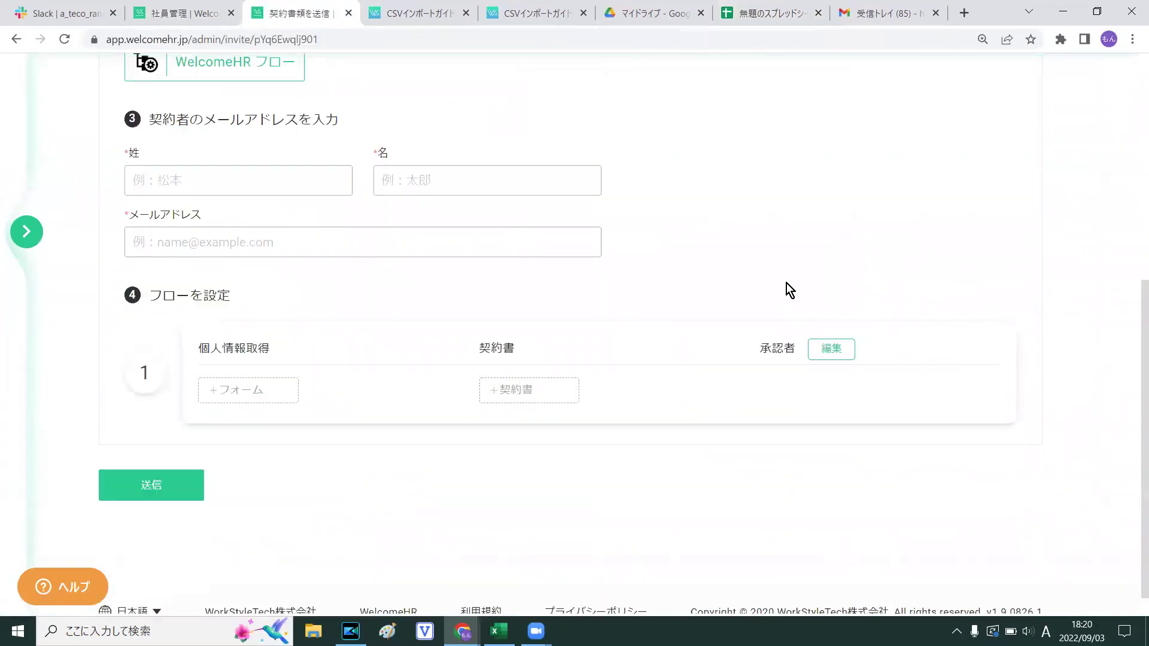
scroll(766, 293, down, 1)
click(529, 363)
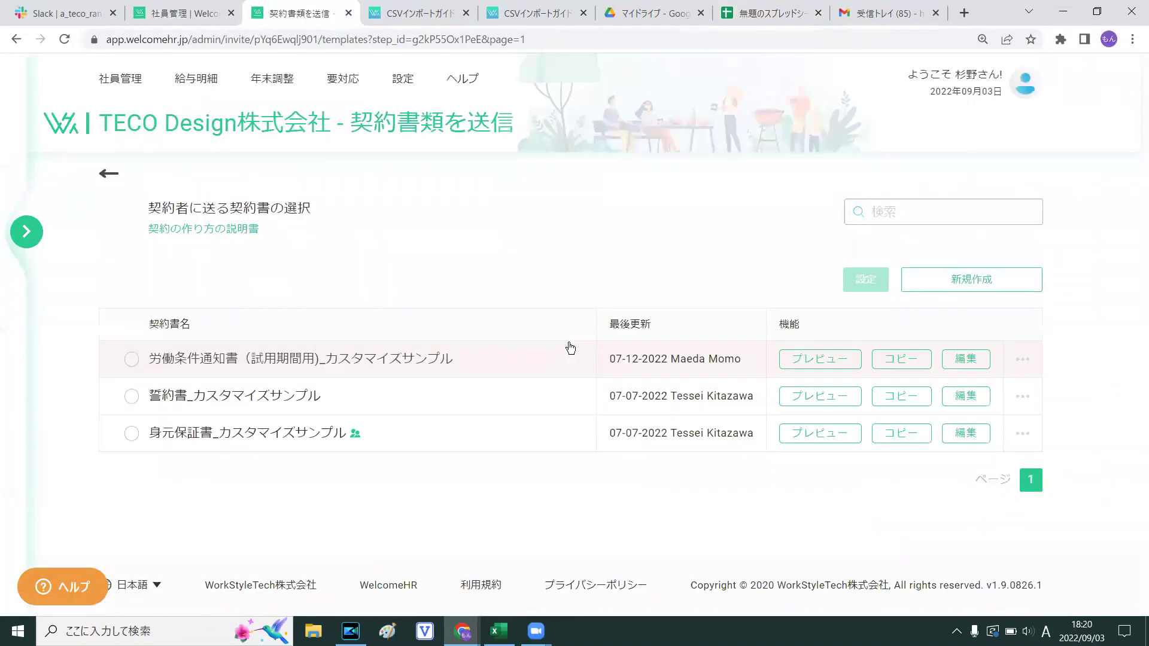
click(381, 394)
click(866, 279)
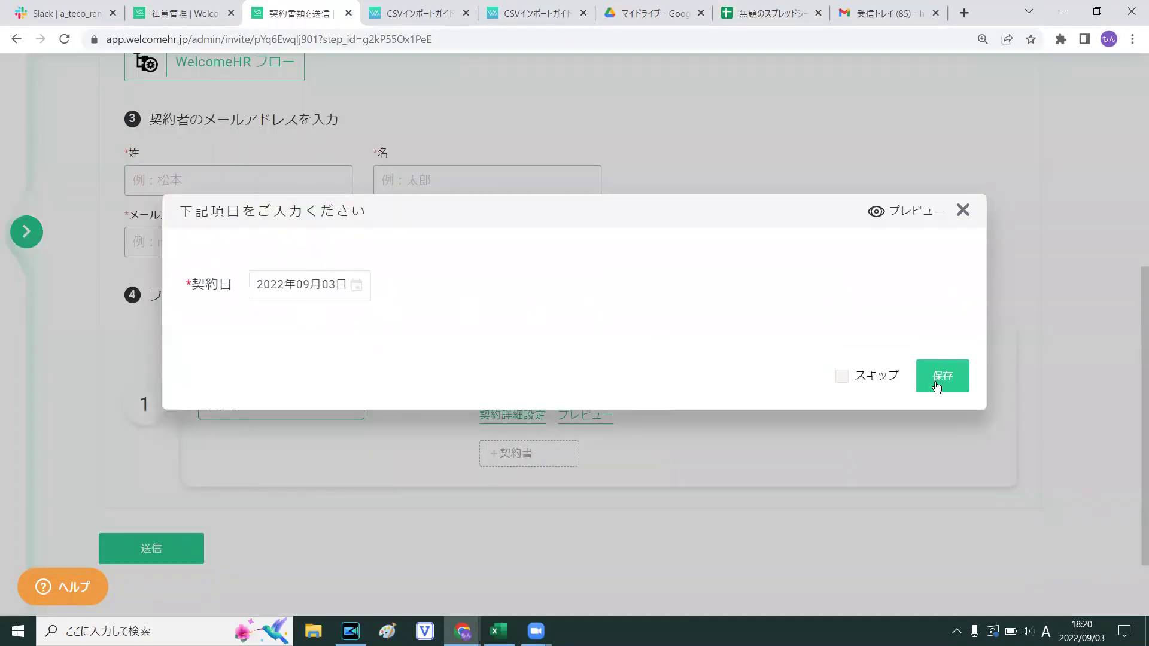
click(885, 377)
click(873, 381)
click(963, 211)
Return to the spreadsheet and clear the 開始日, 終了日, 基本給与 and 給与額 columns, I to L
click(769, 13)
click(850, 157)
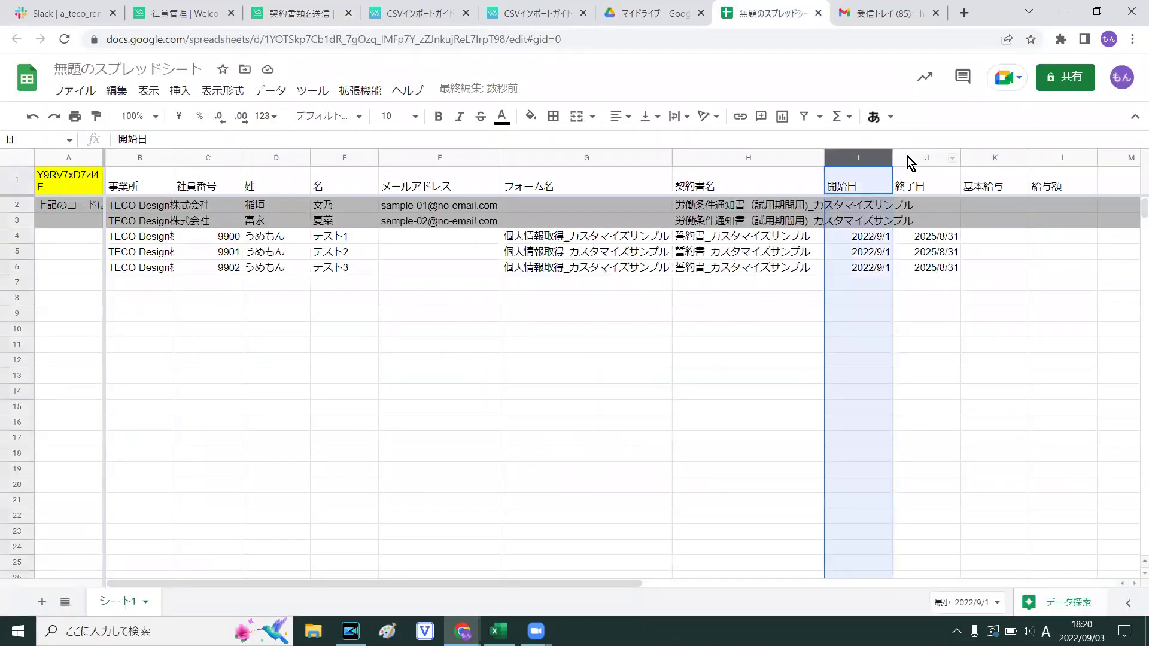
shift+click(907, 156)
click(988, 237)
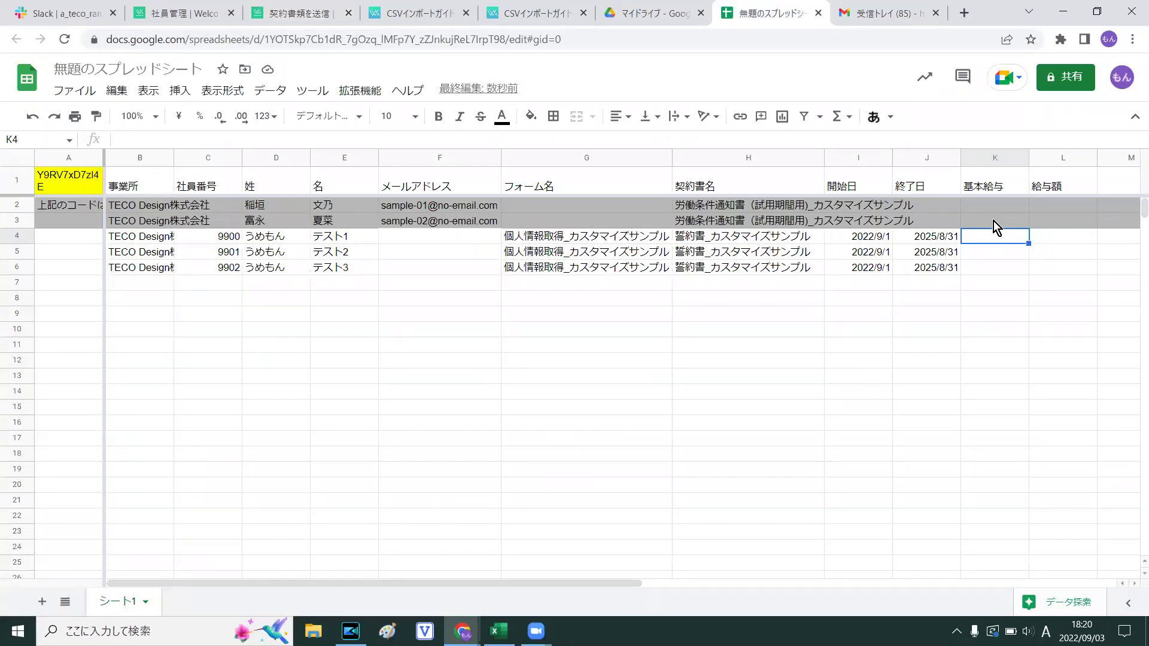
drag(854, 158, 1059, 156)
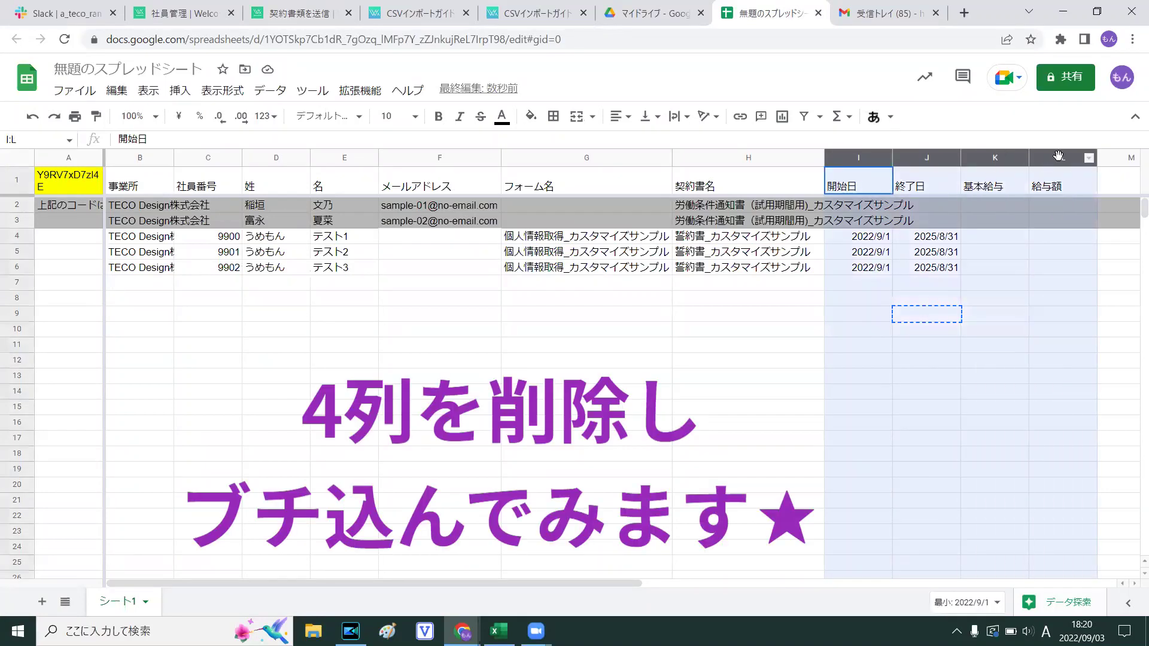
key(Delete)
click(886, 364)
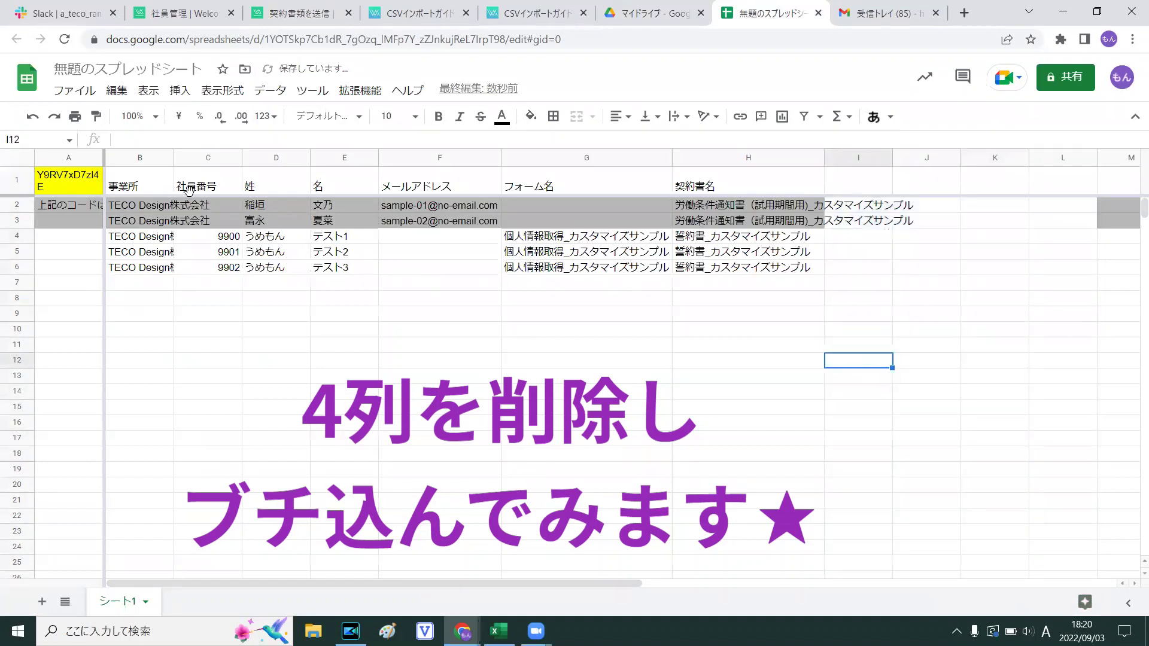
Delete the two grey sample rows, 2 and 3, from the sheet
drag(13, 205, 13, 220)
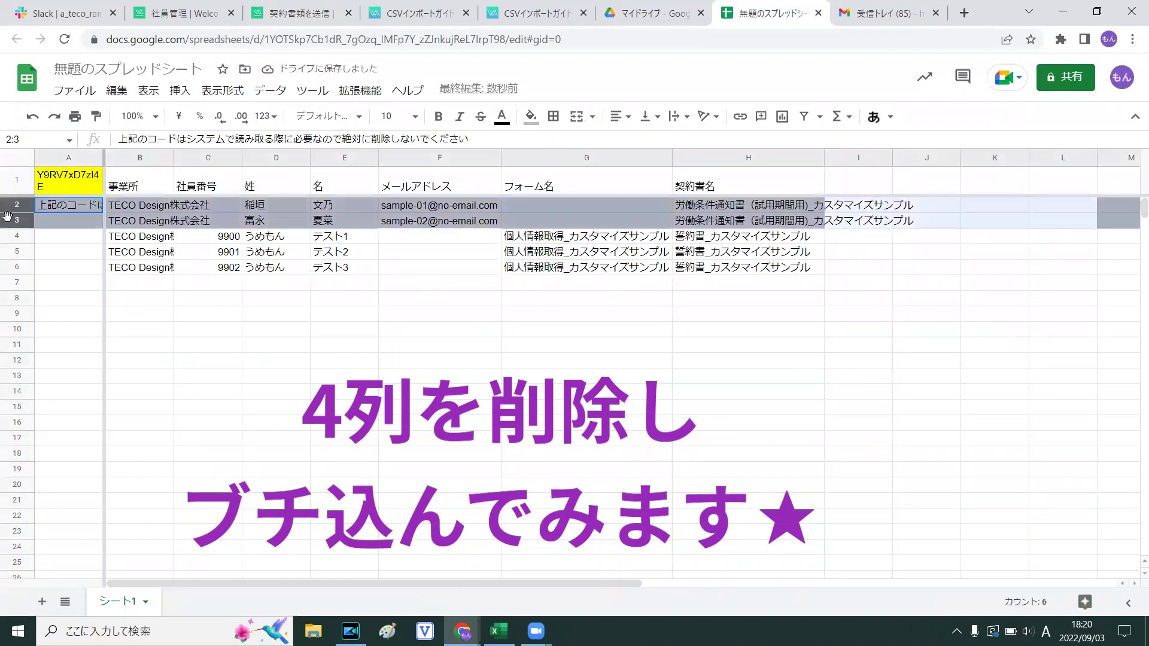
right_click(279, 215)
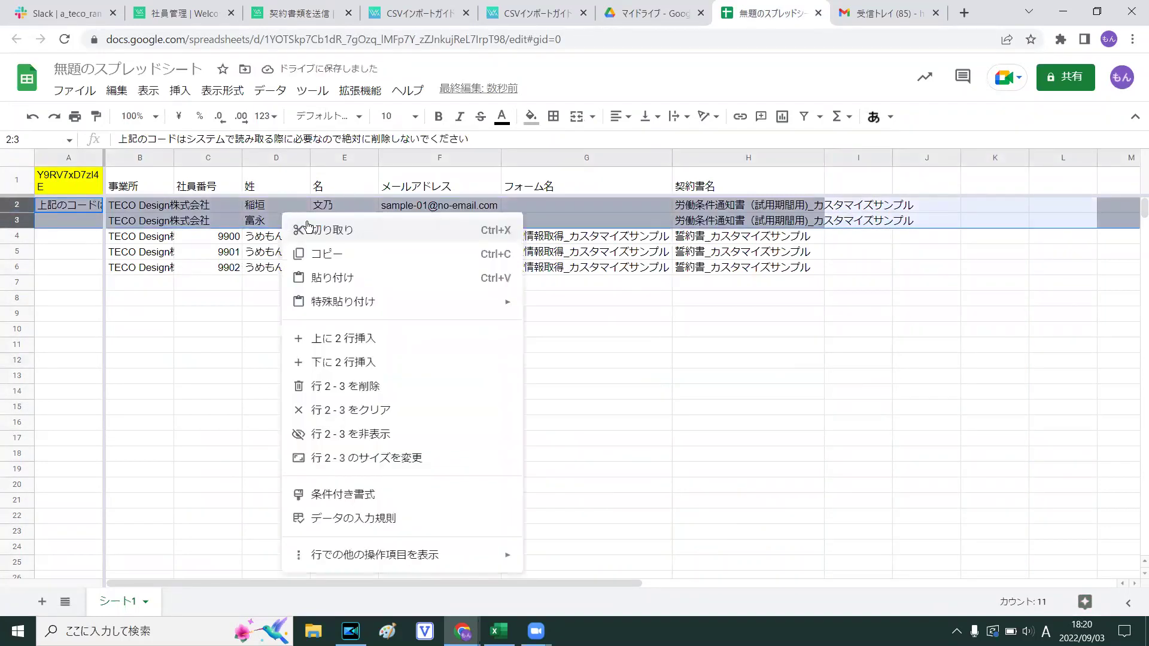
click(428, 389)
click(428, 378)
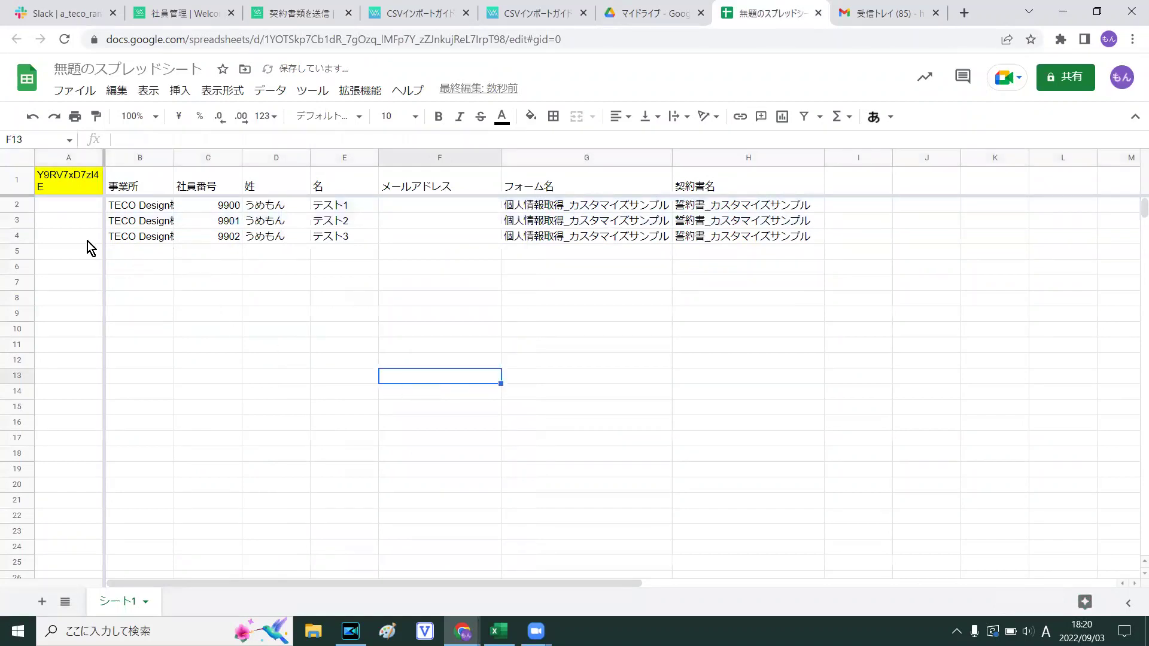
click(430, 159)
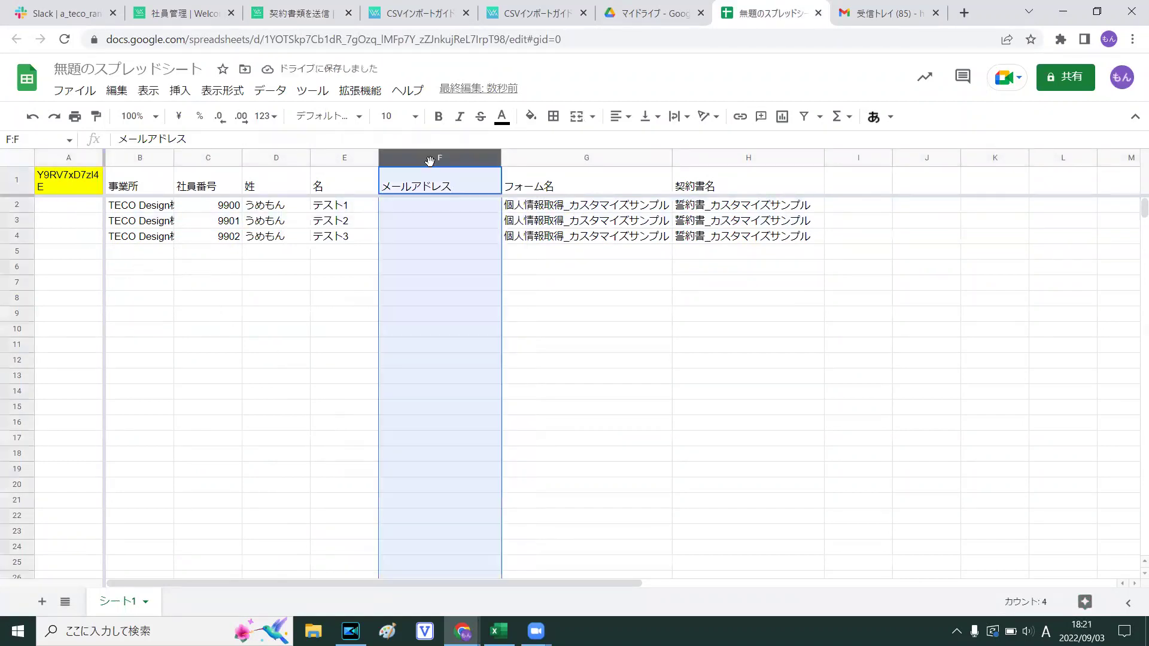
click(727, 346)
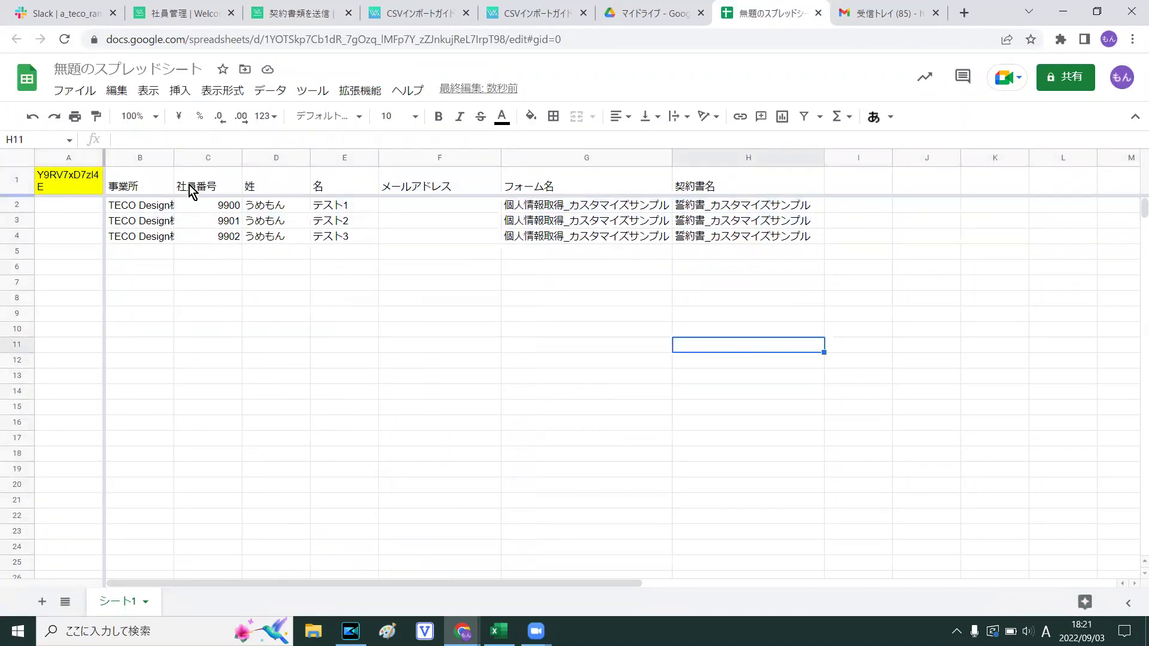
click(81, 89)
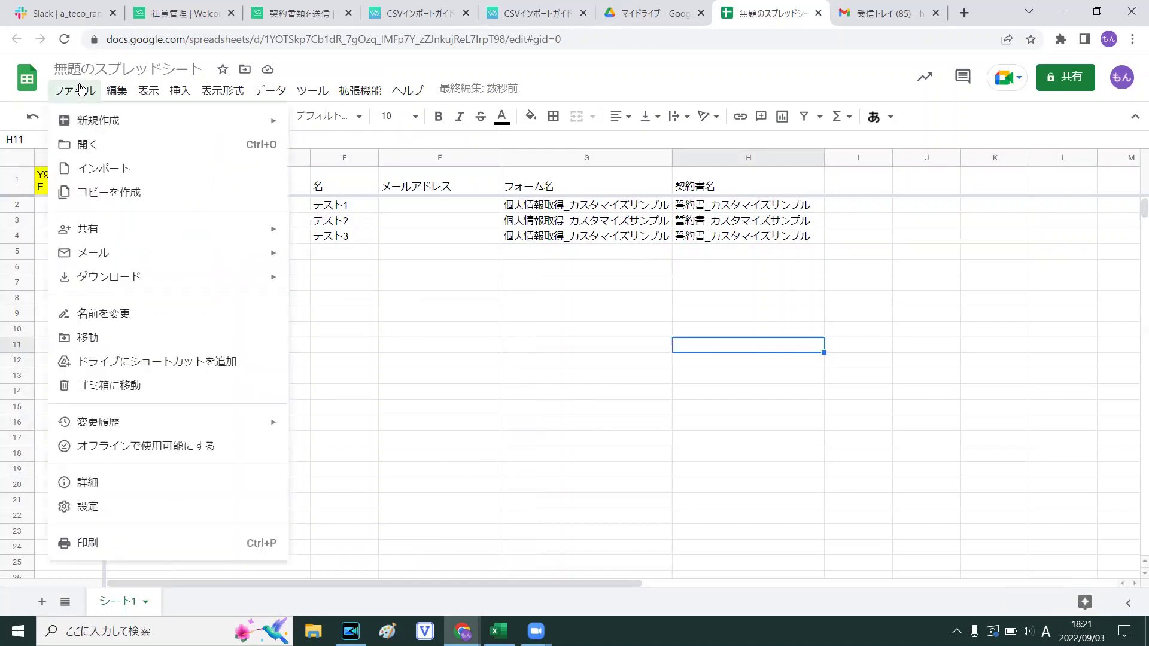
click(748, 282)
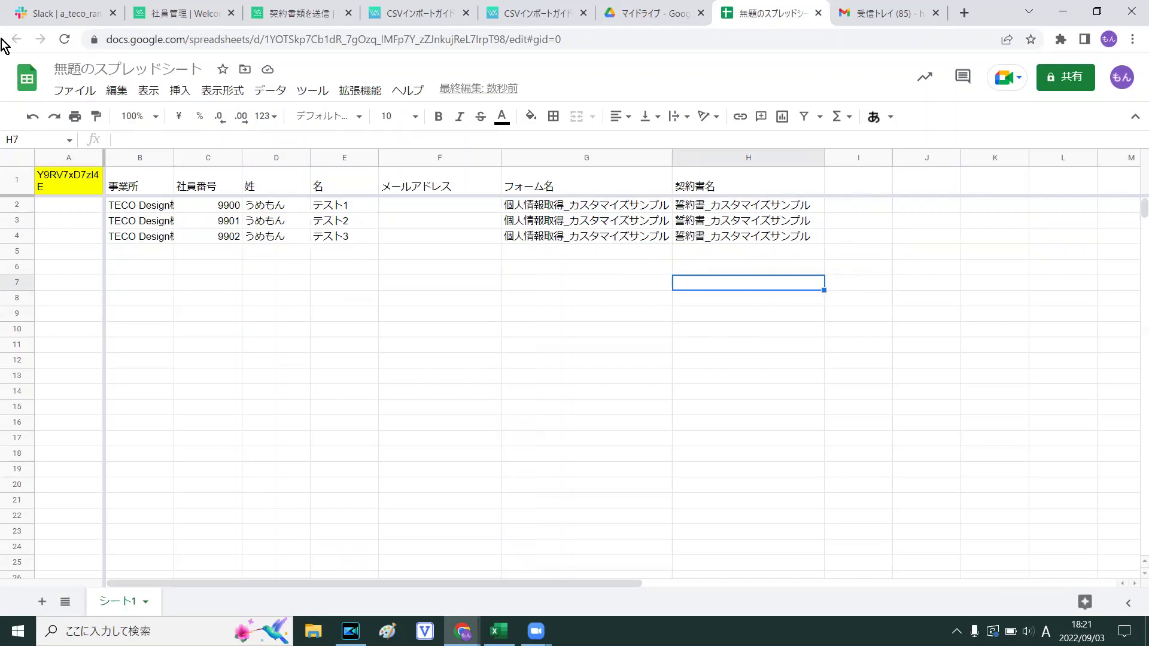
Download the sheet as a comma-separated (.csv) file and switch to the CSVインポートガイド page
click(78, 95)
mouse_move(190, 281)
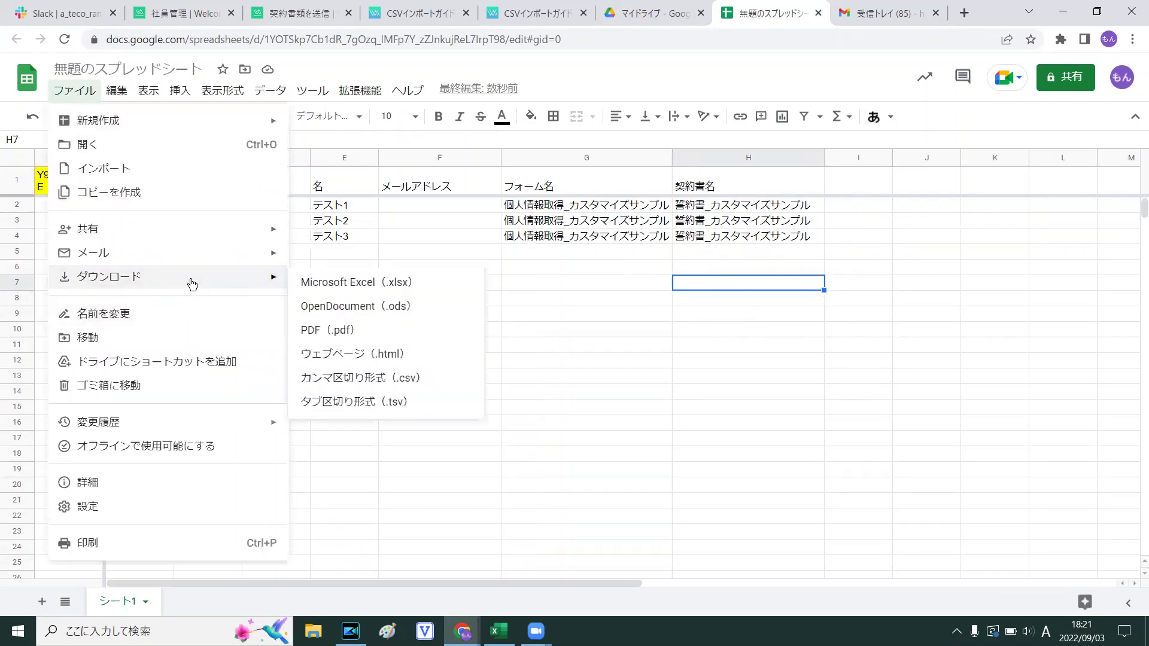
click(480, 377)
click(461, 13)
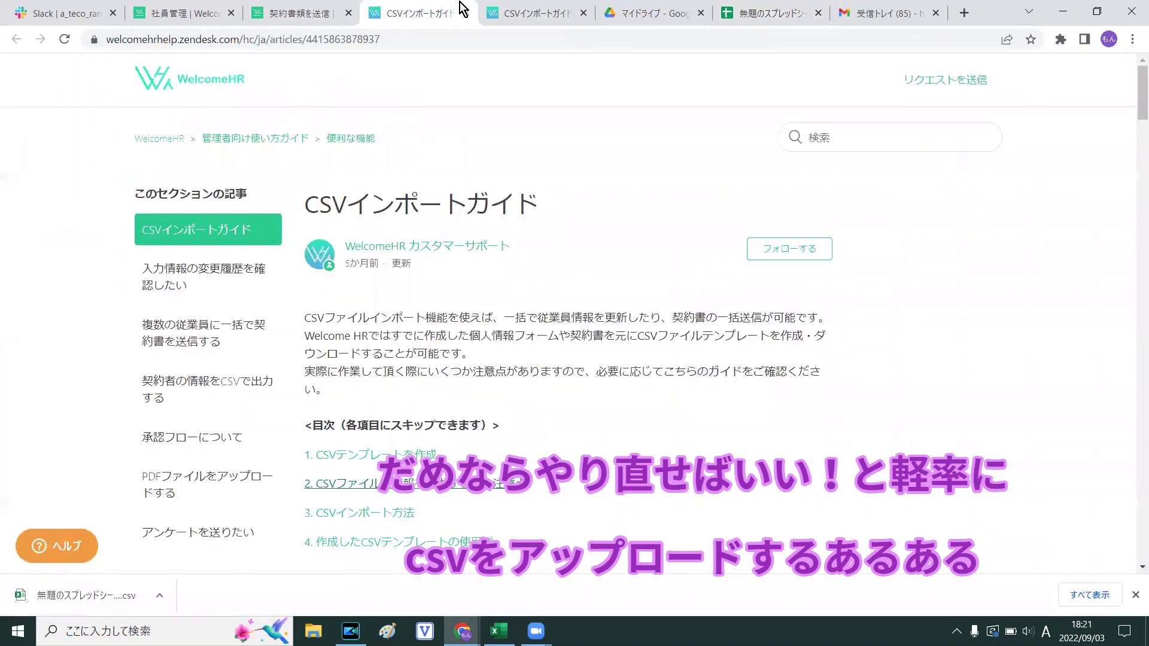
Import 無題のスプレッドシート - シート1.csv into WelcomeHR with the completion e-mail enabled, finish the import and reload the 社員管理 list
drag(341, 8, 565, 286)
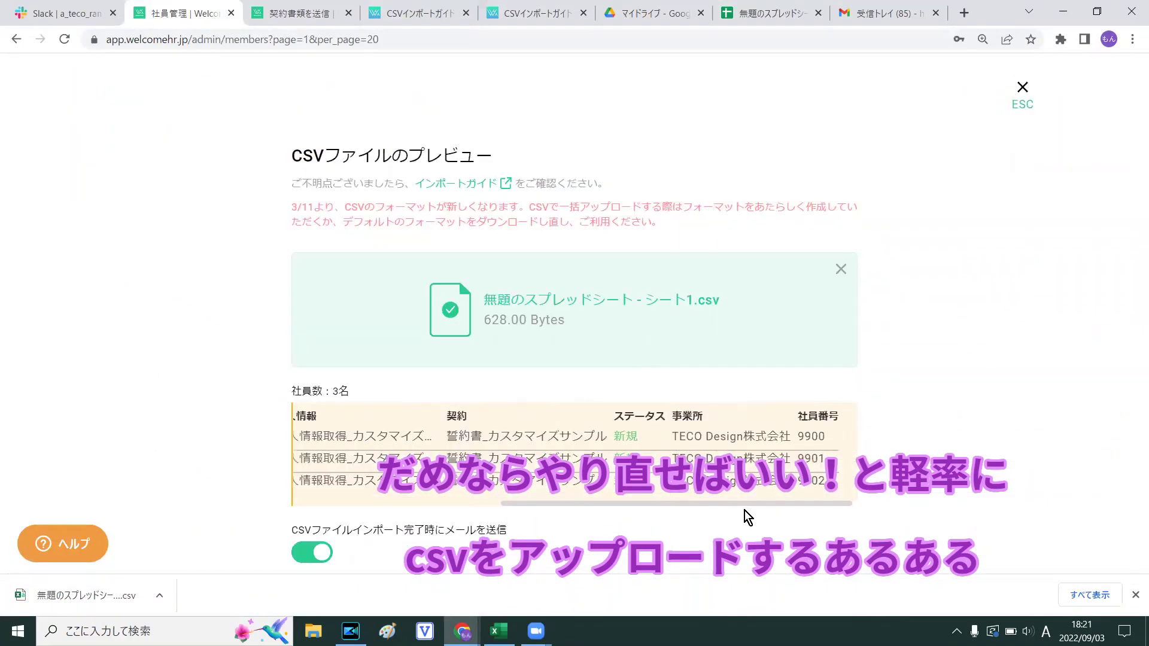
scroll(838, 478, down, 2)
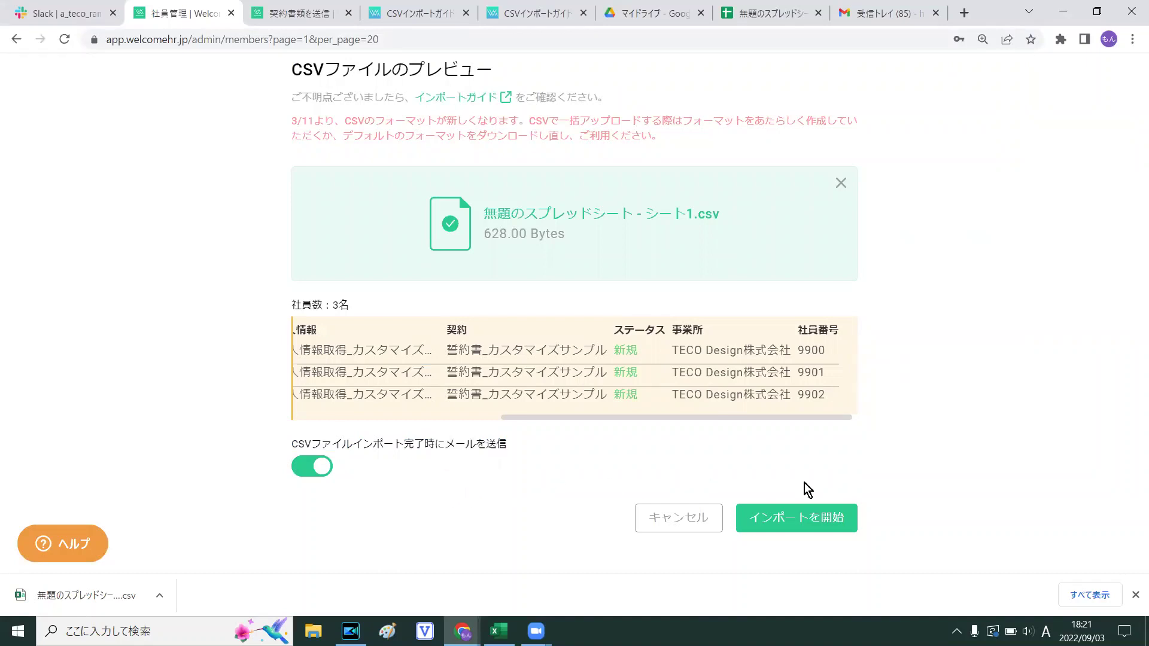
click(800, 526)
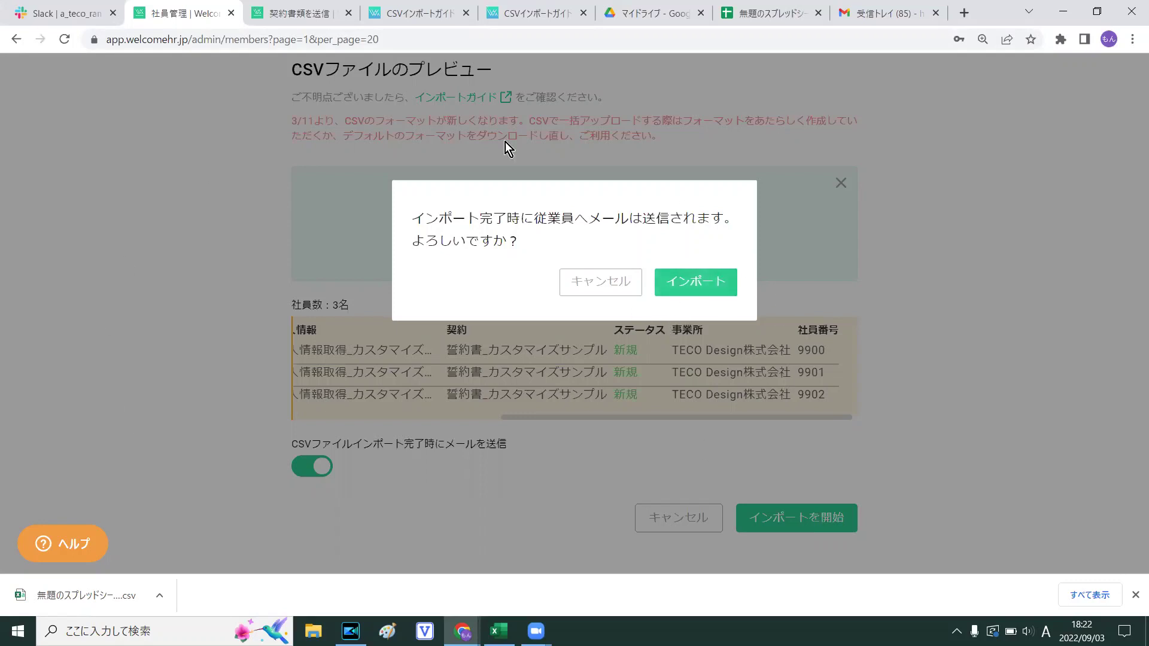
click(710, 281)
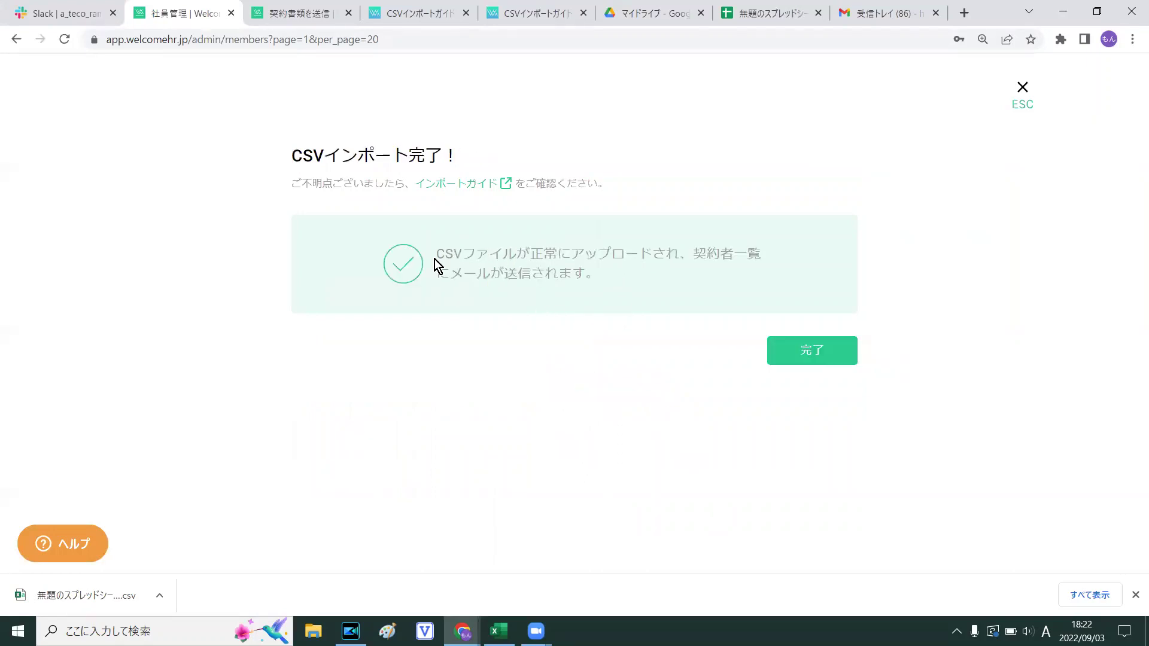
drag(438, 254, 772, 285)
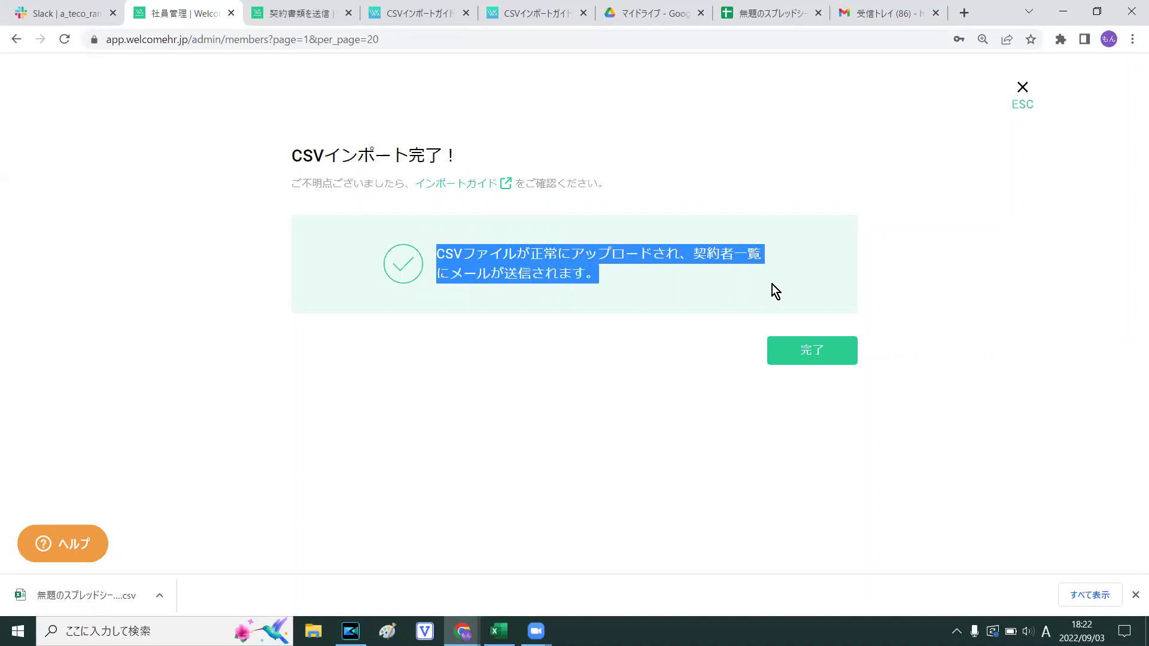
click(834, 361)
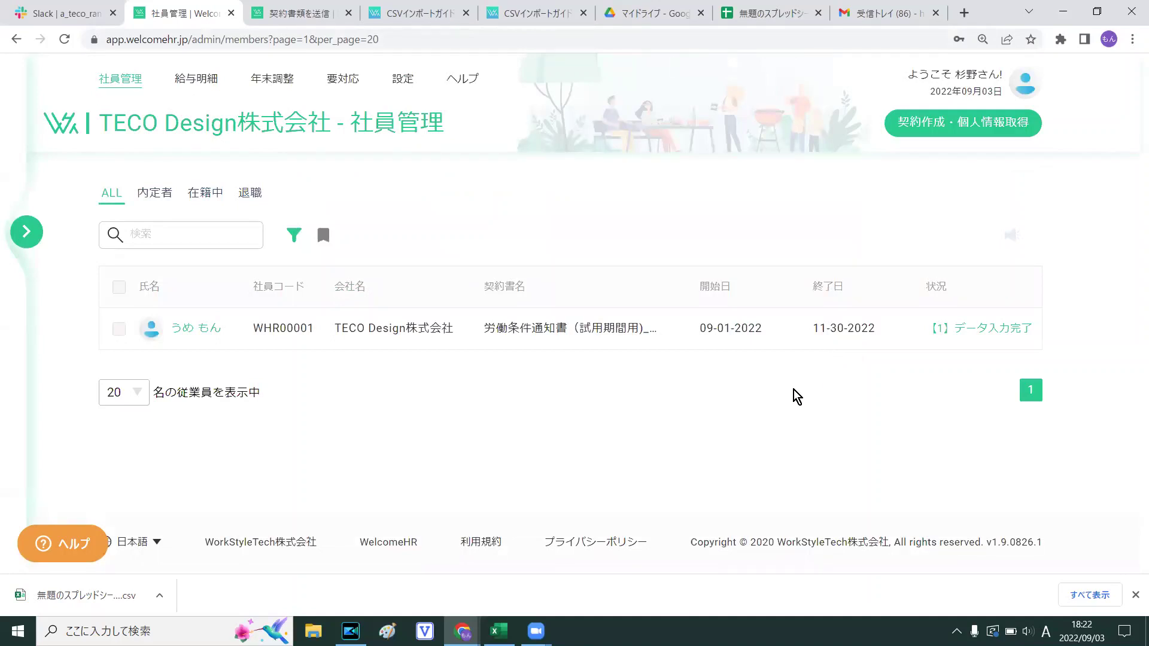
key(F5)
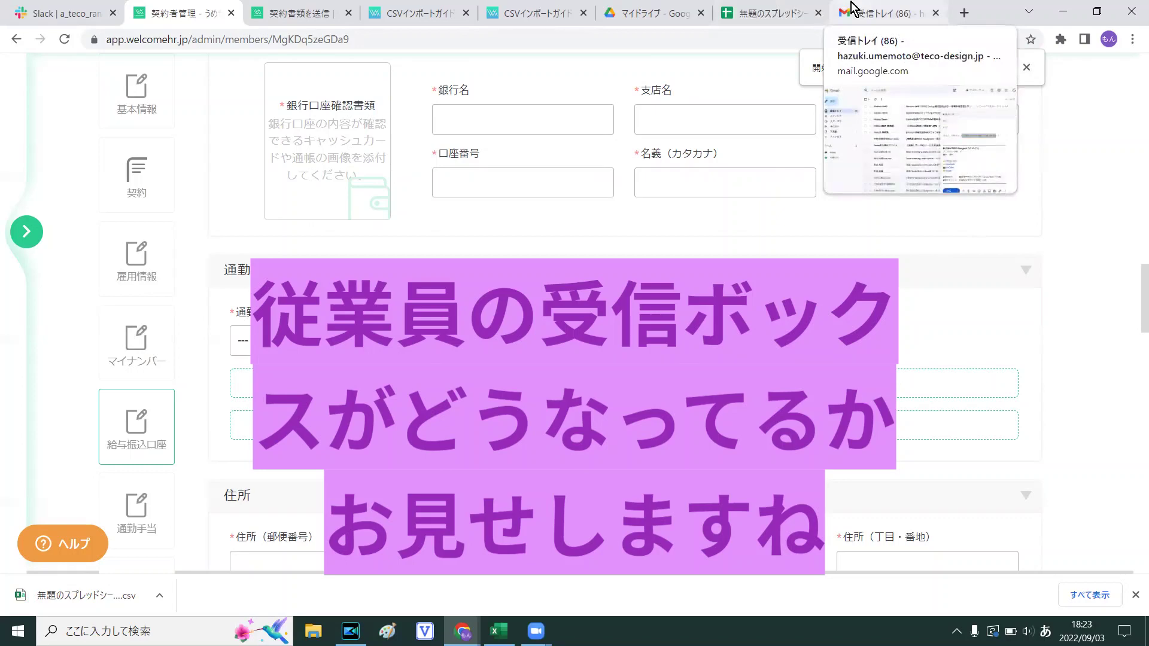
Open the contract invitation e-mail in Gmail and examine its message about the delivered contract and the WelcomeHR registration
click(853, 9)
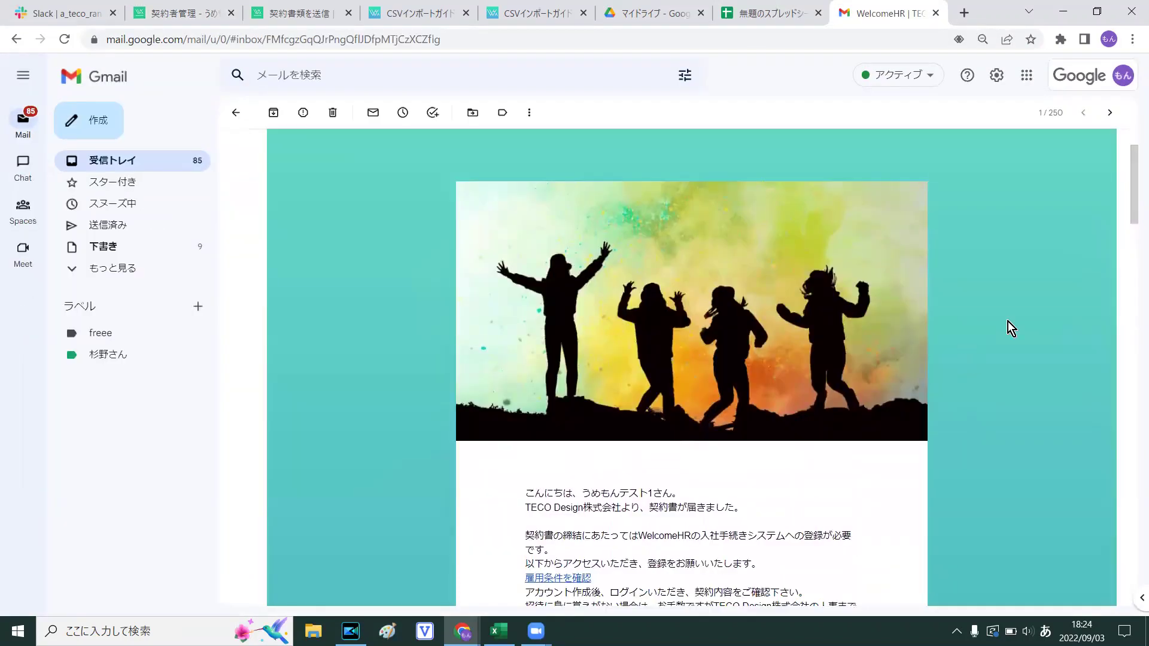
scroll(1136, 183, down, 4)
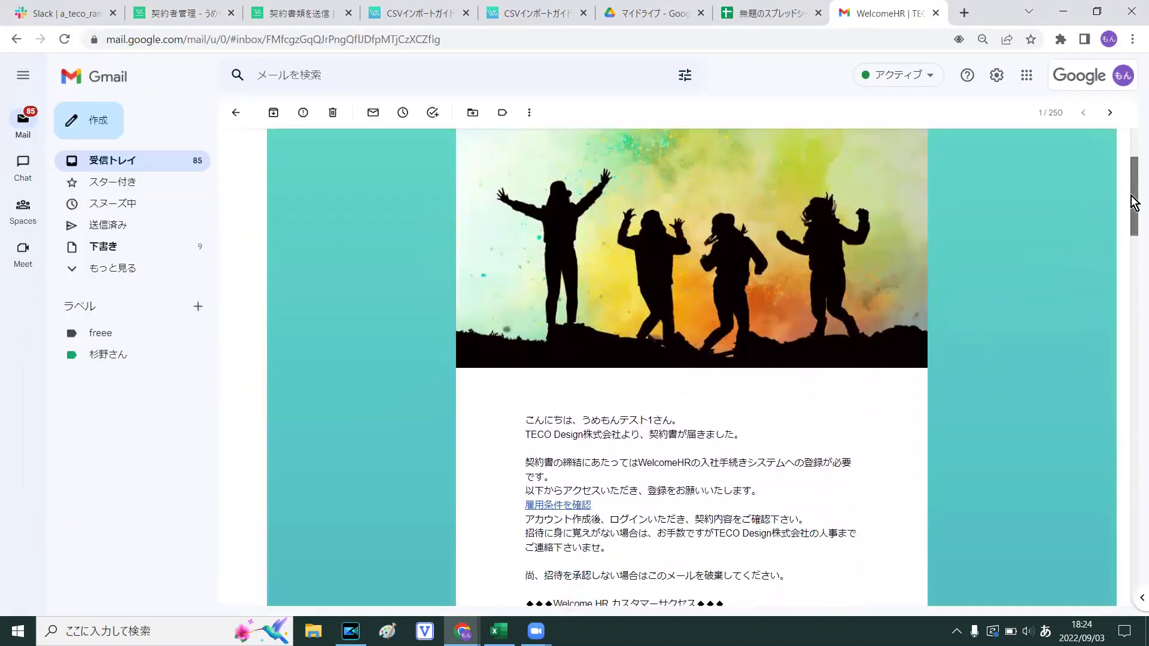
key(ctrl+plus)
key(ctrl+plus)
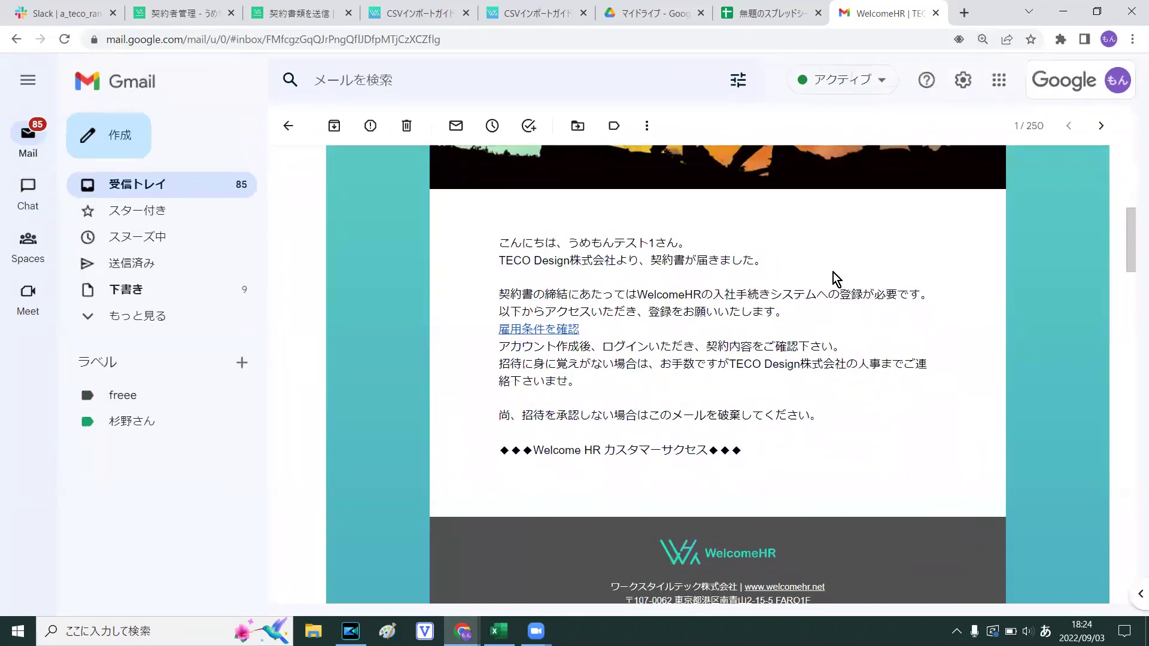
drag(651, 261, 754, 262)
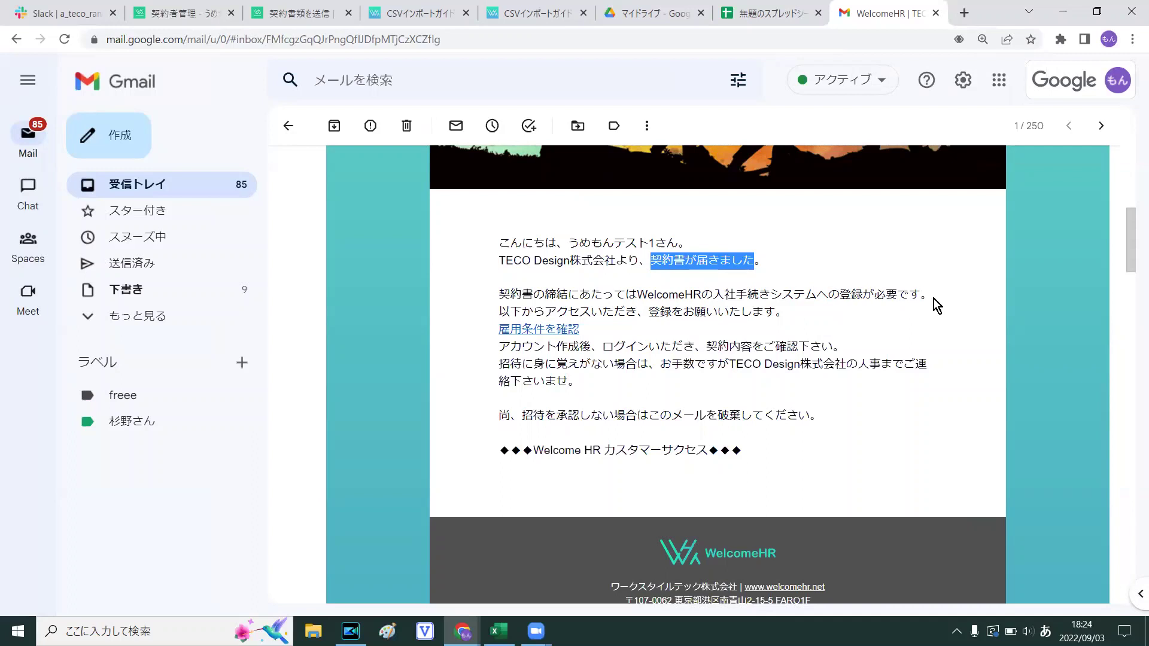
triple_click(870, 295)
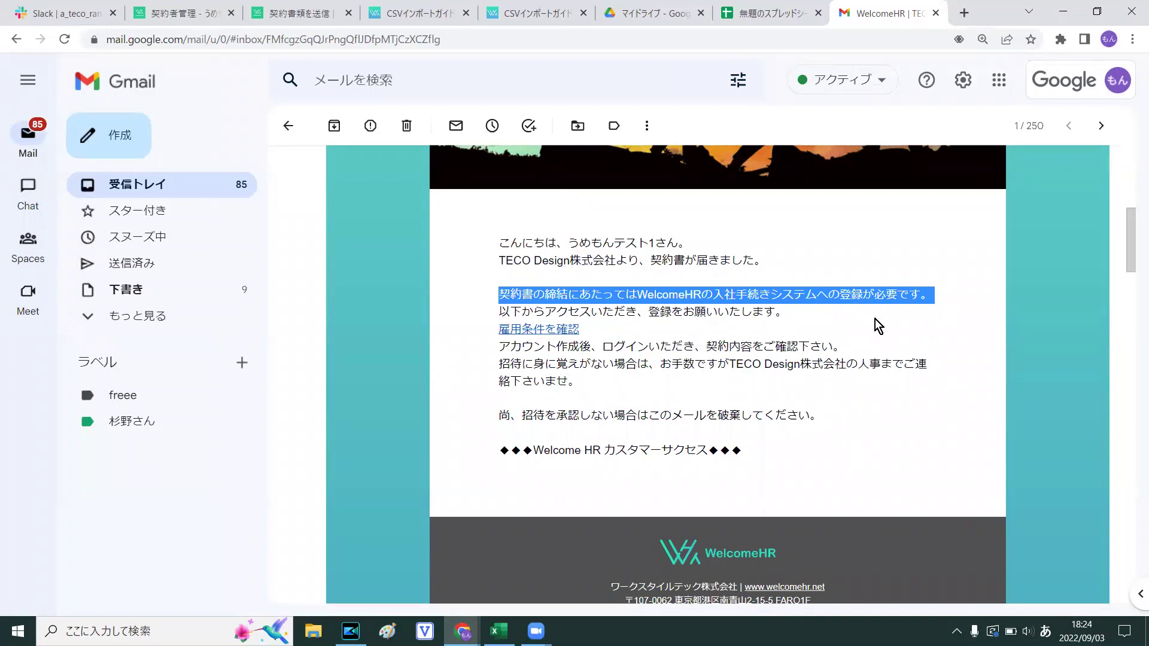
drag(499, 261, 615, 262)
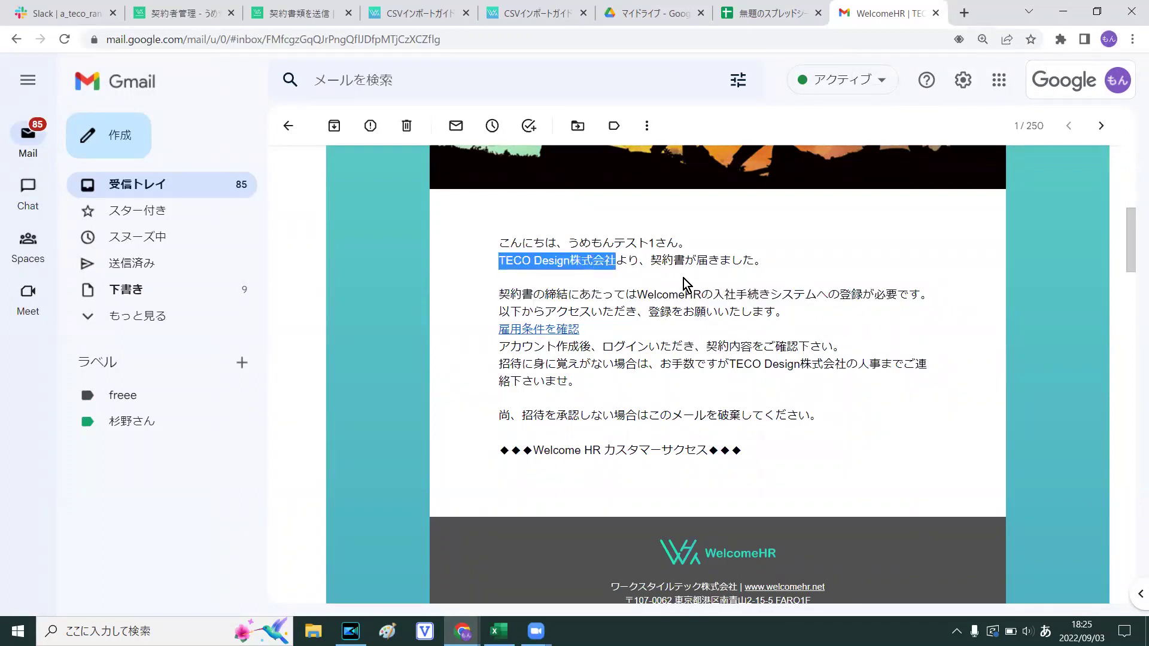
triple_click(657, 295)
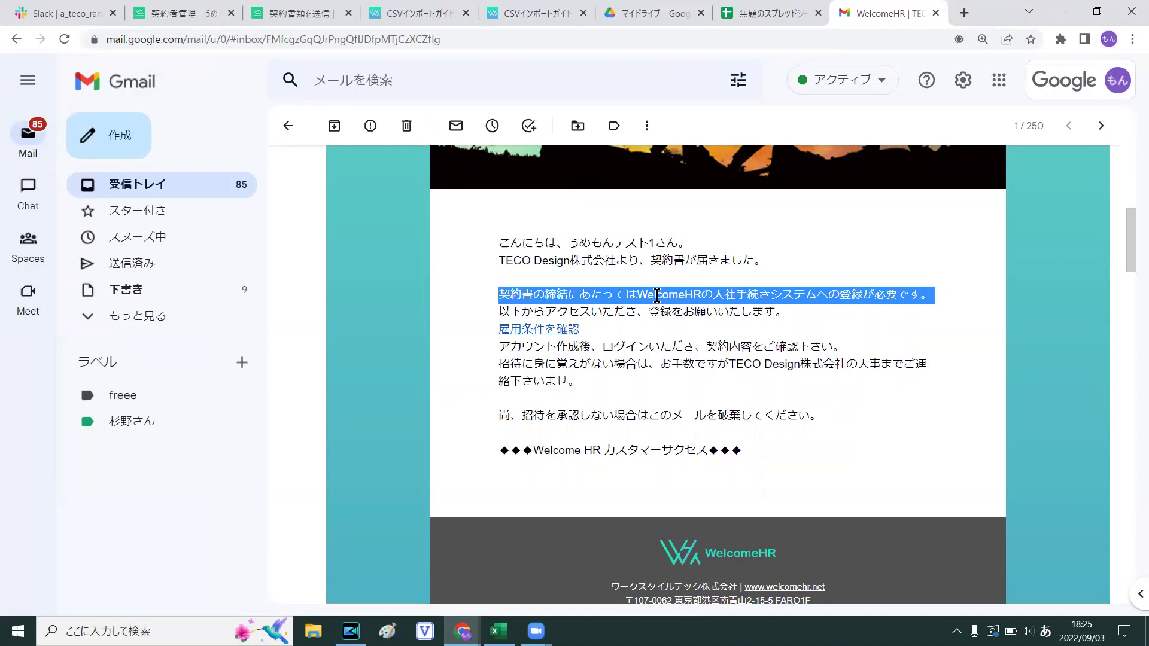
click(791, 397)
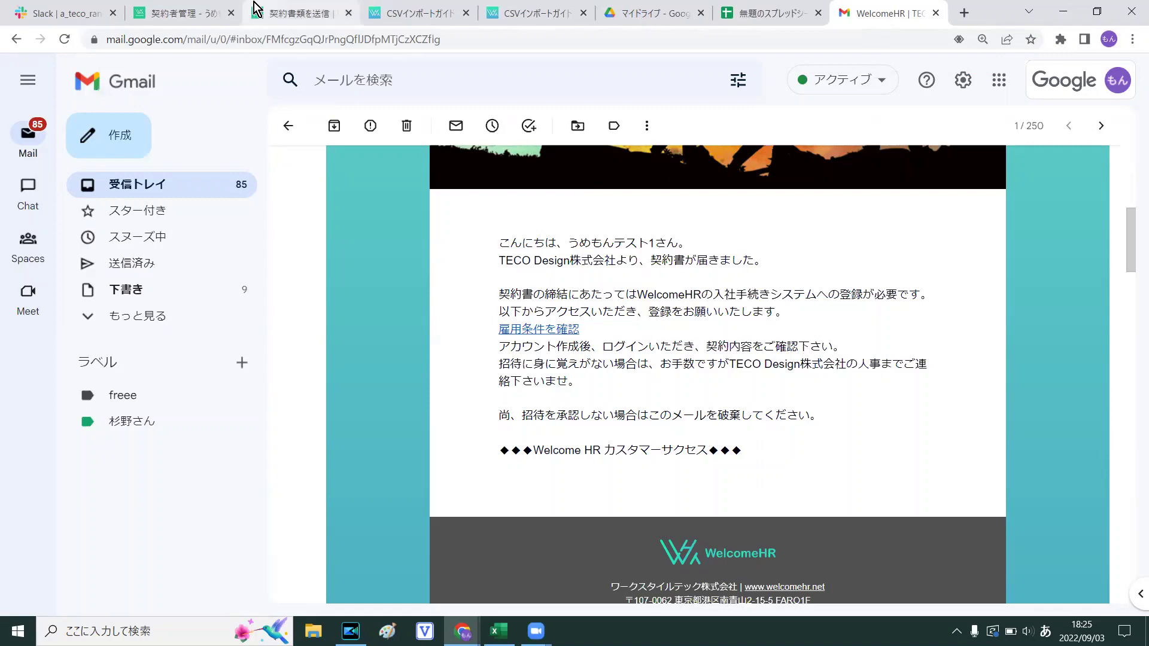
Check the first employee's 契約書名 entry in the spreadsheet and read through the 誓約書 contract preview in WelcomeHR
click(769, 13)
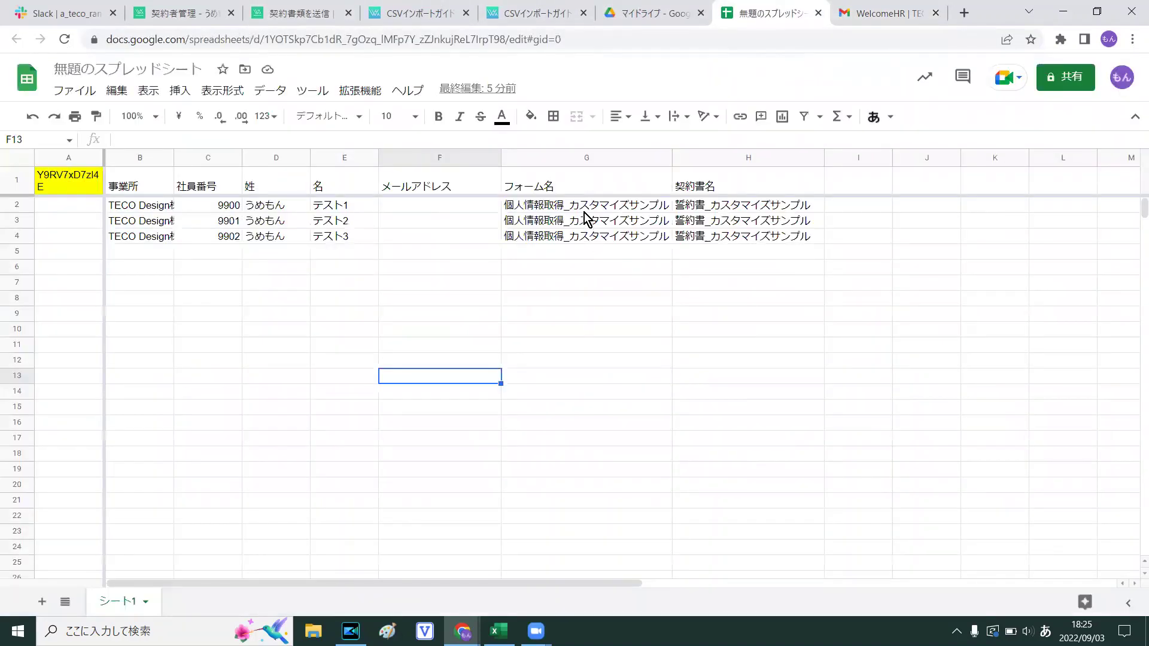
click(742, 207)
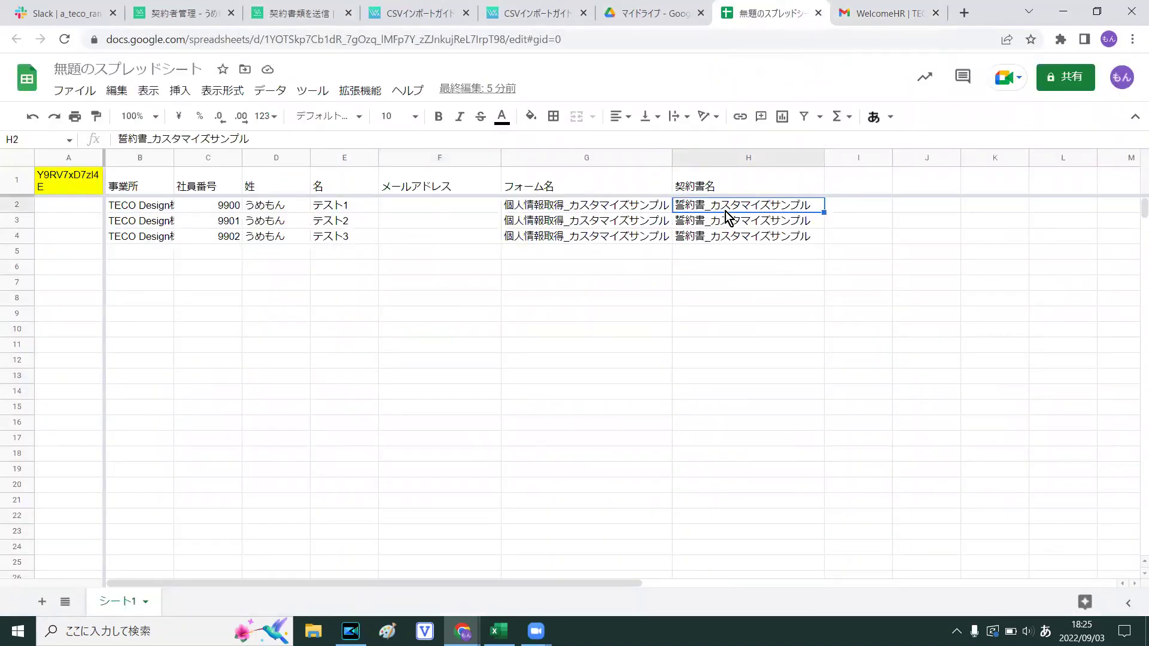
click(322, 12)
scroll(607, 289, up, 10)
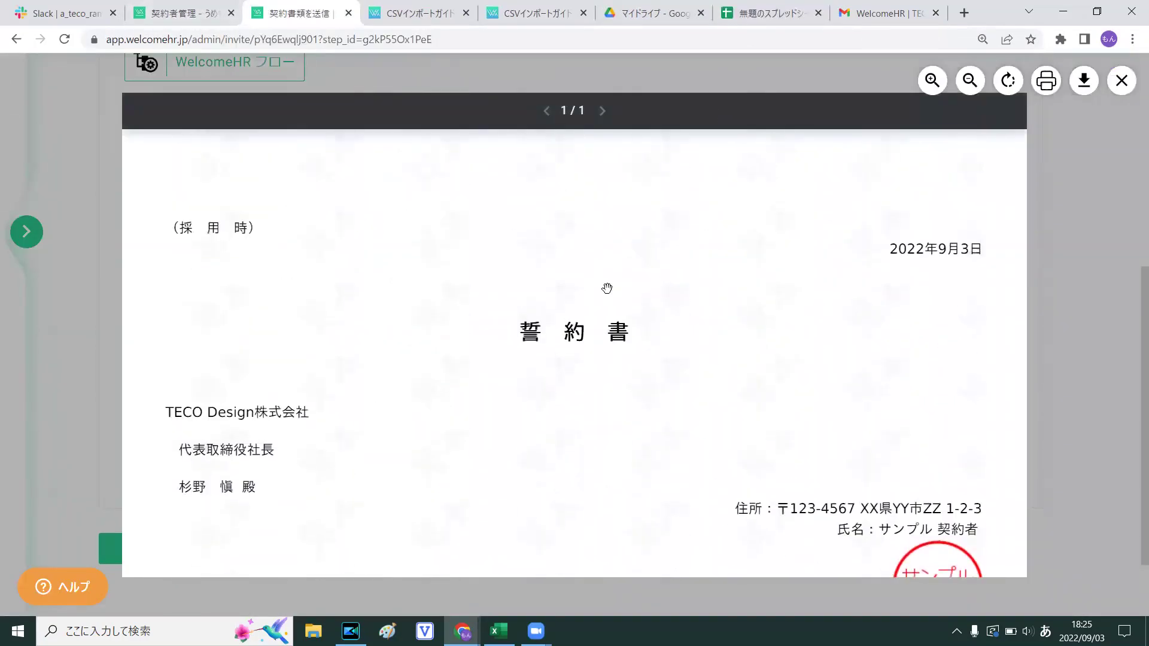
scroll(605, 290, down, 6)
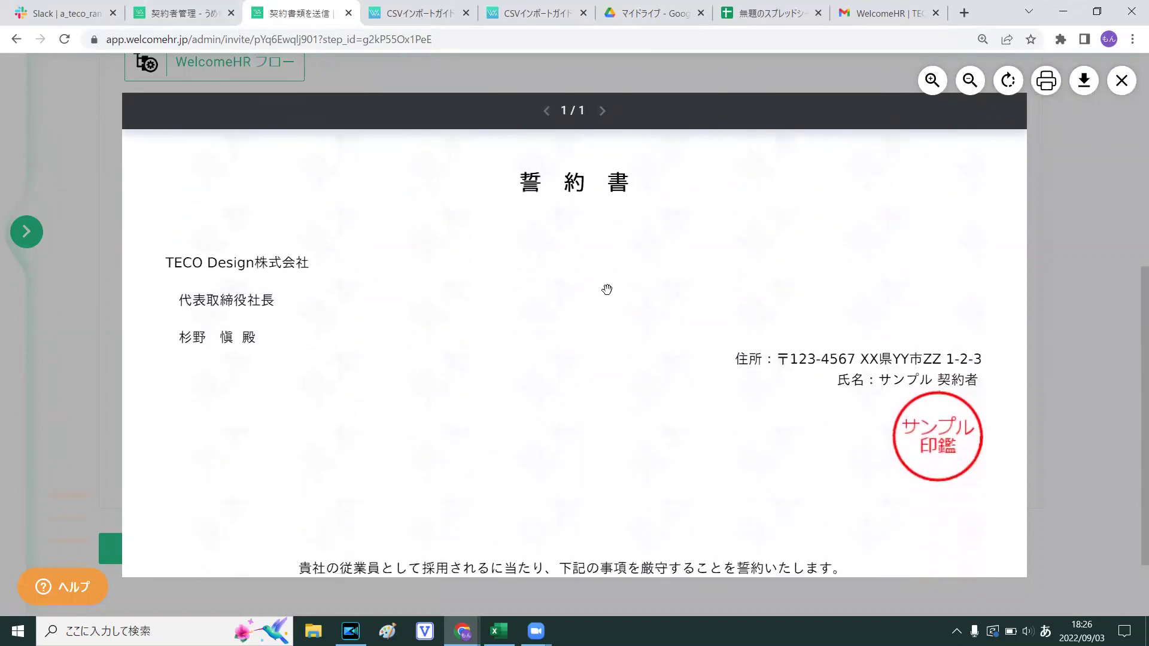
scroll(611, 477, down, 6)
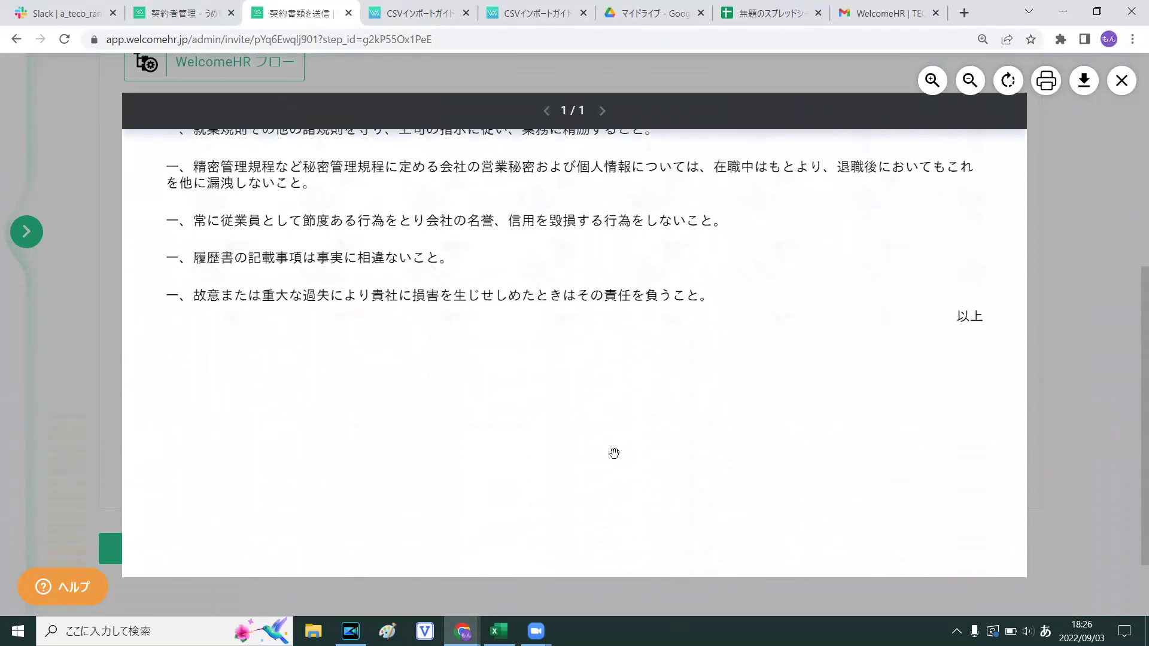
scroll(446, 283, up, 4)
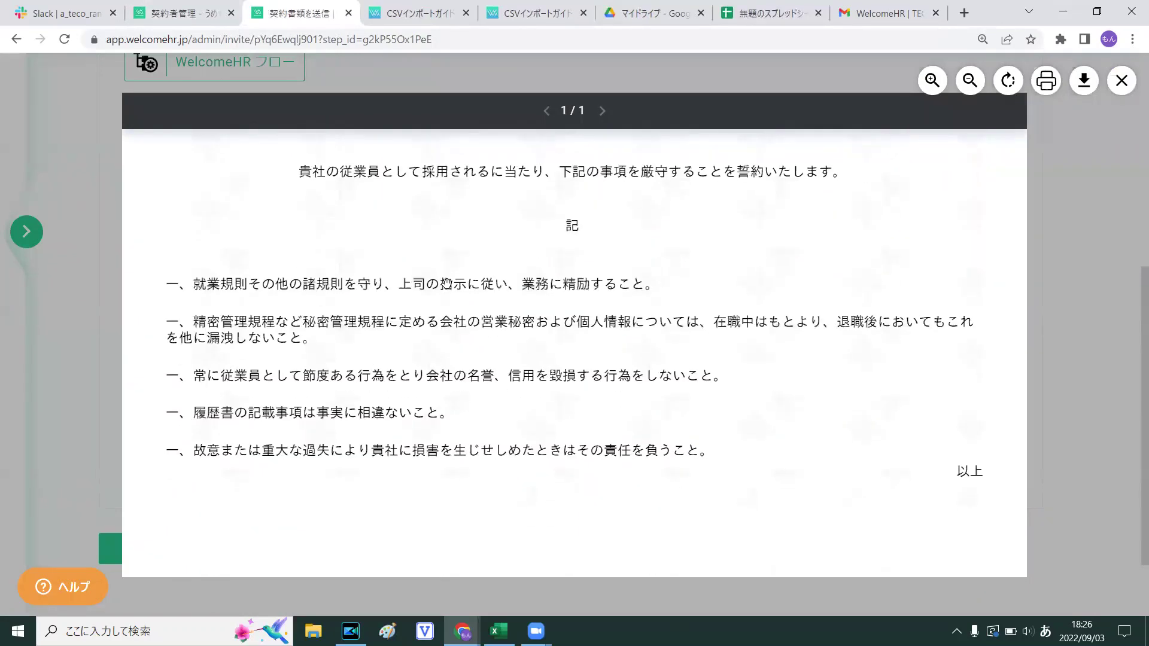
Return to WelcomeHR's 社員管理 list, open the テスト1 employee's record and change the enrolment status to 在籍中
click(914, 9)
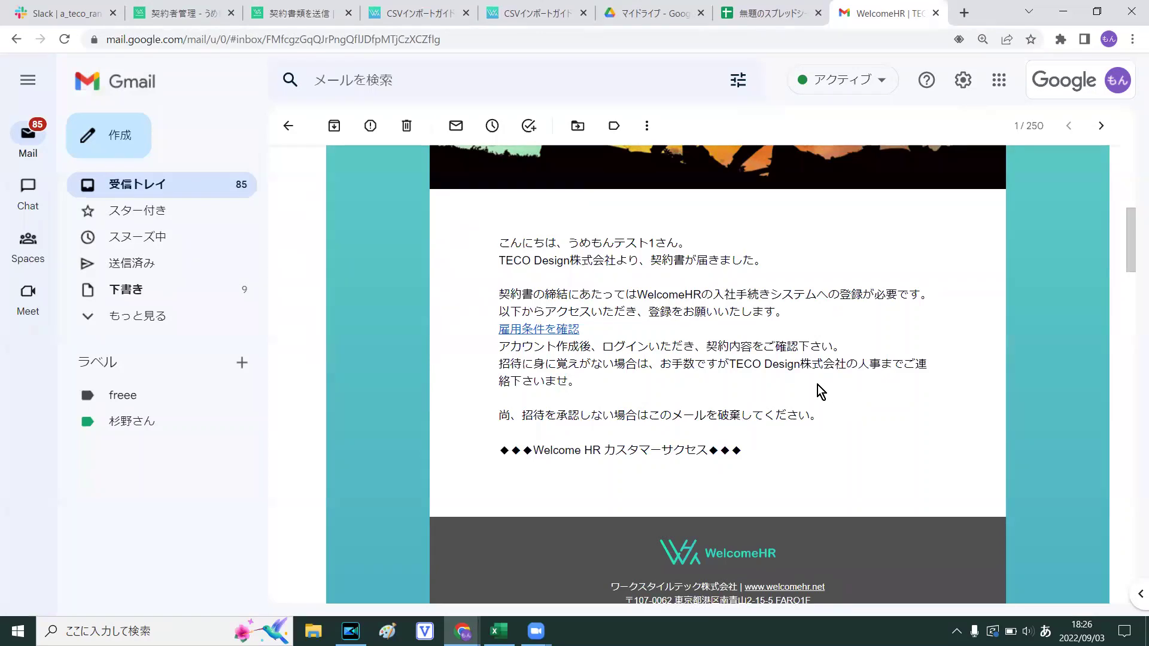
key(ctrl+shift+Tab)
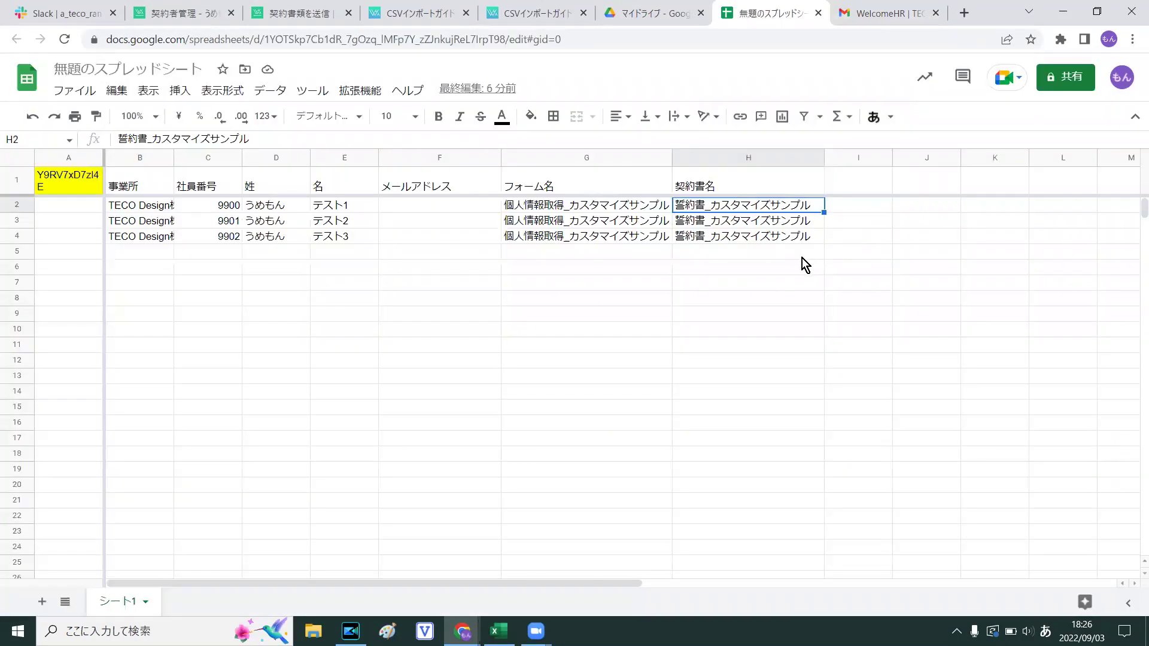
click(456, 12)
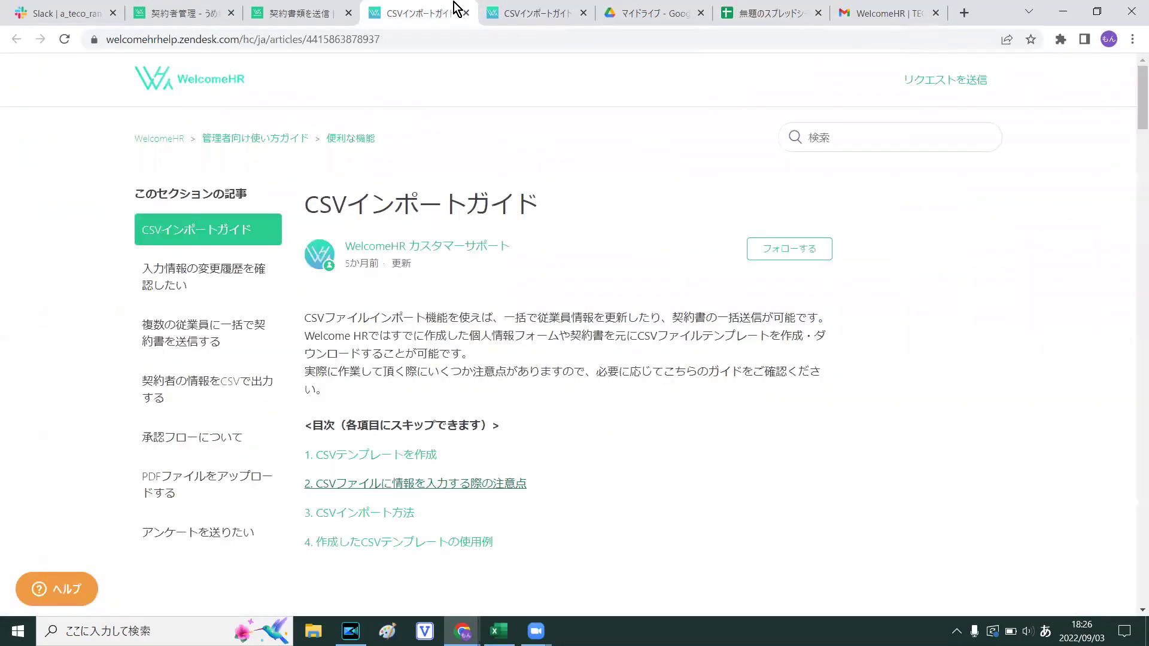
key(ctrl+shift+Tab)
key(ctrl+shift+Tab)
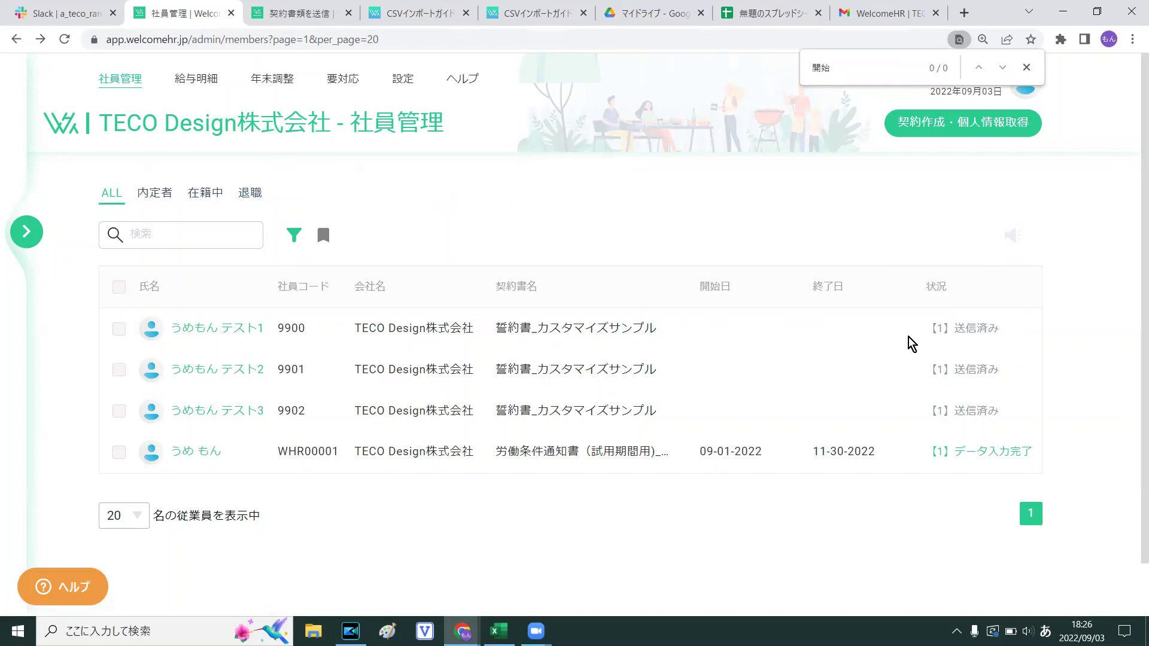
click(989, 333)
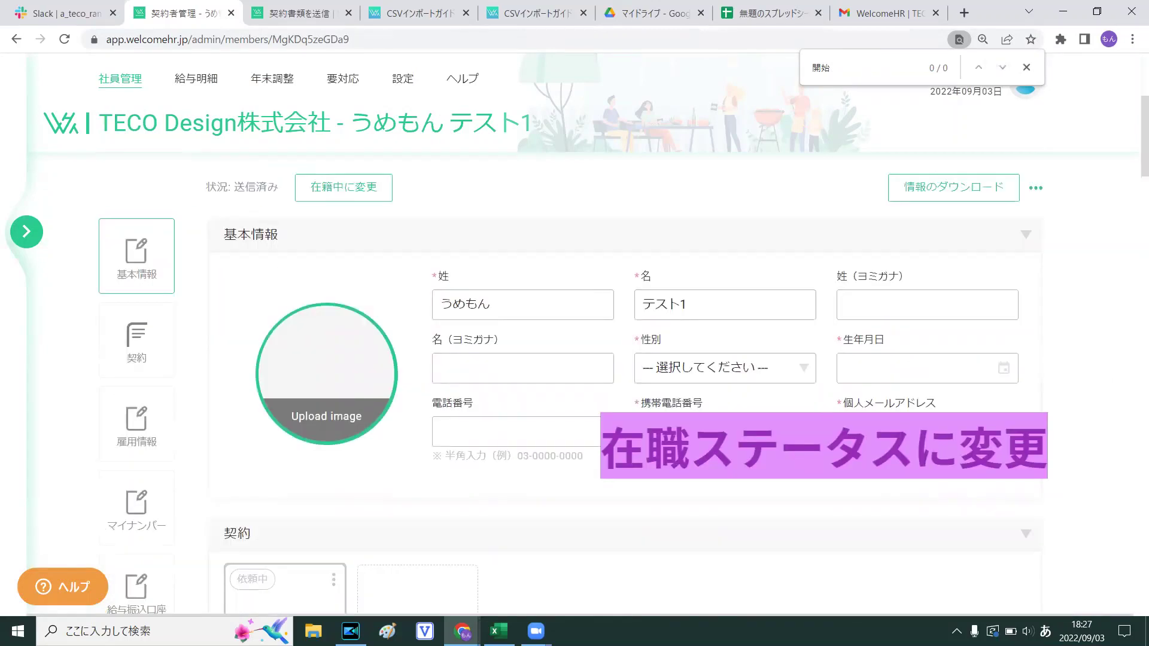
click(335, 195)
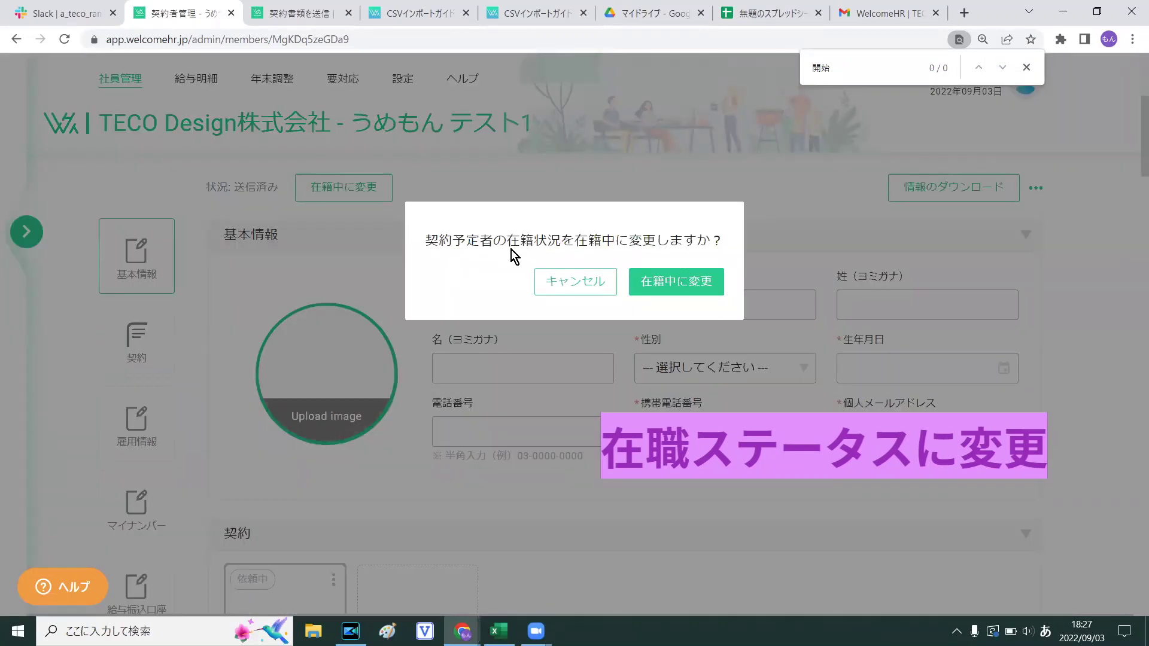
click(669, 285)
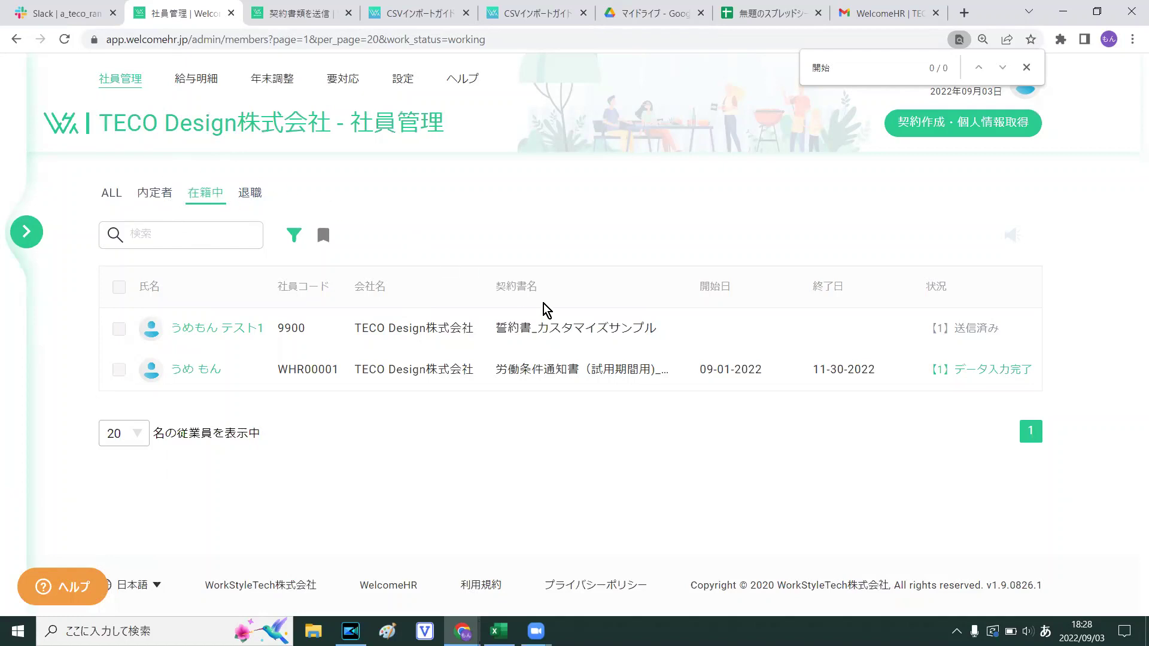
Open the テスト2 employee's record from the 内定者 list and change the enrolment status to 在籍中
key(alt+Left)
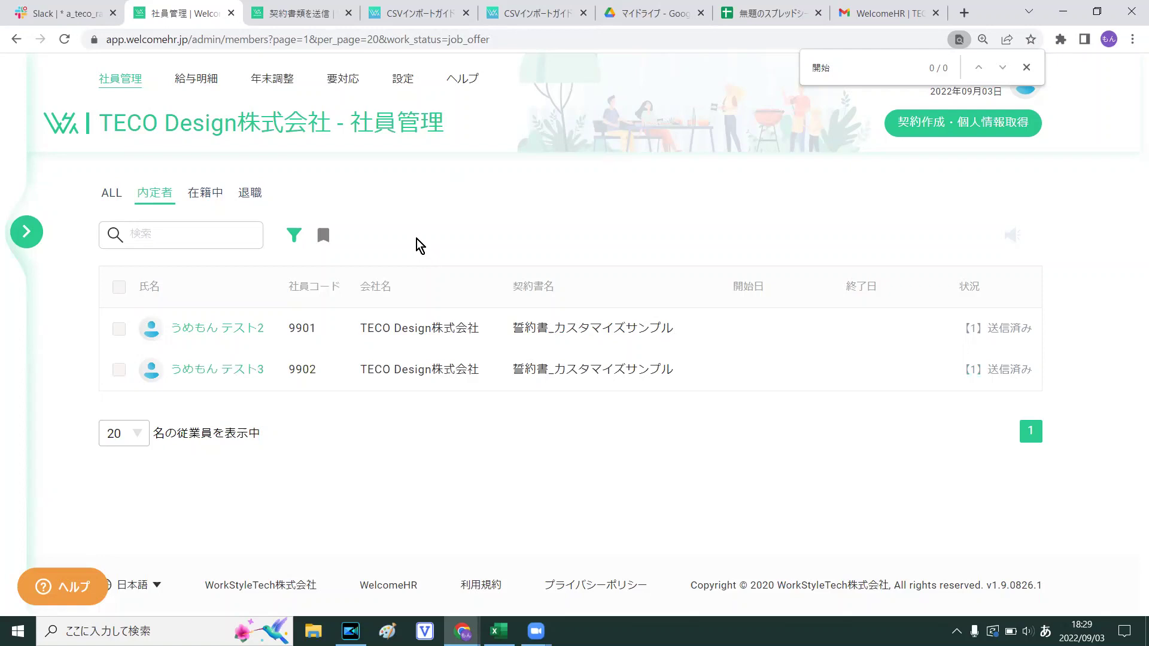
click(298, 316)
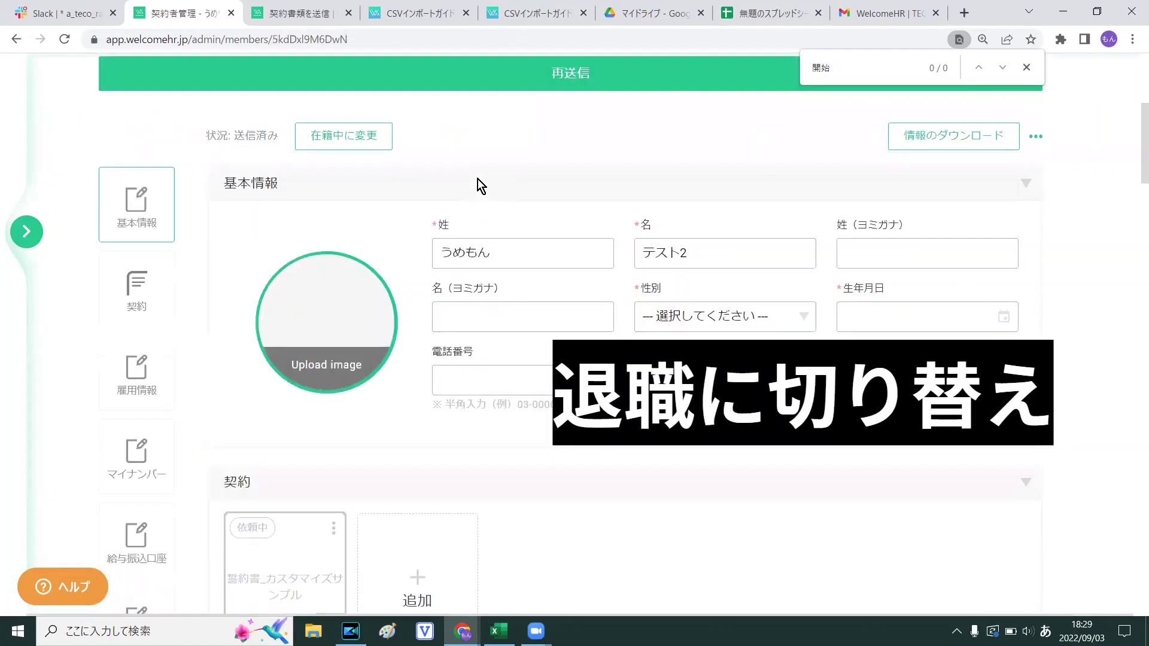
click(377, 134)
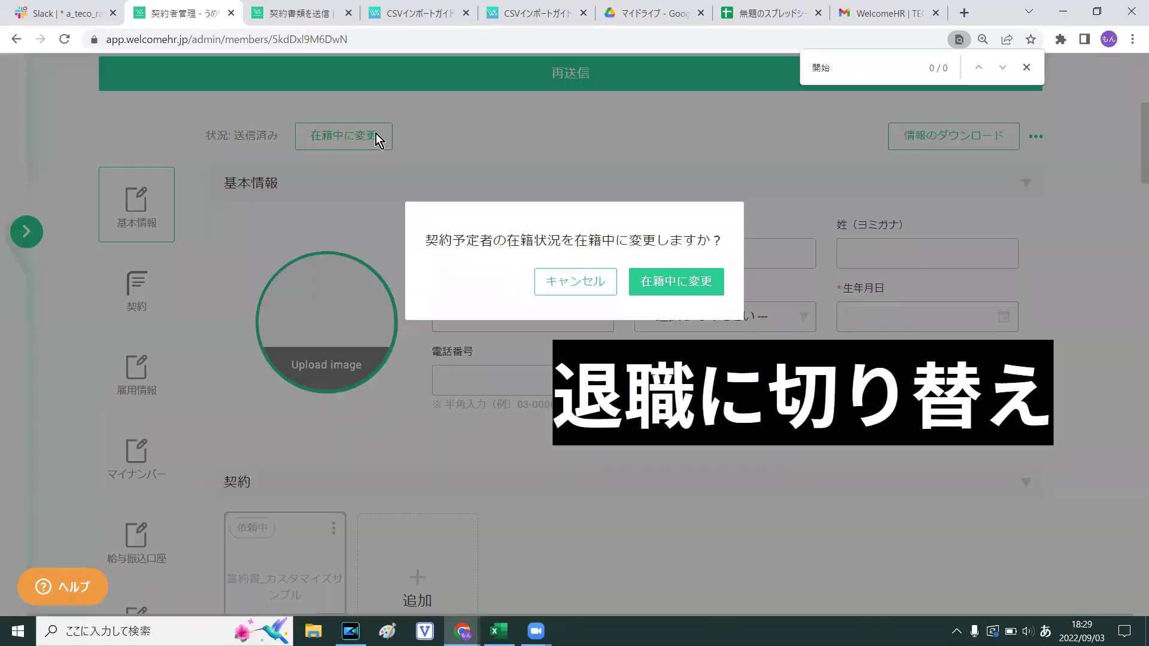
click(684, 281)
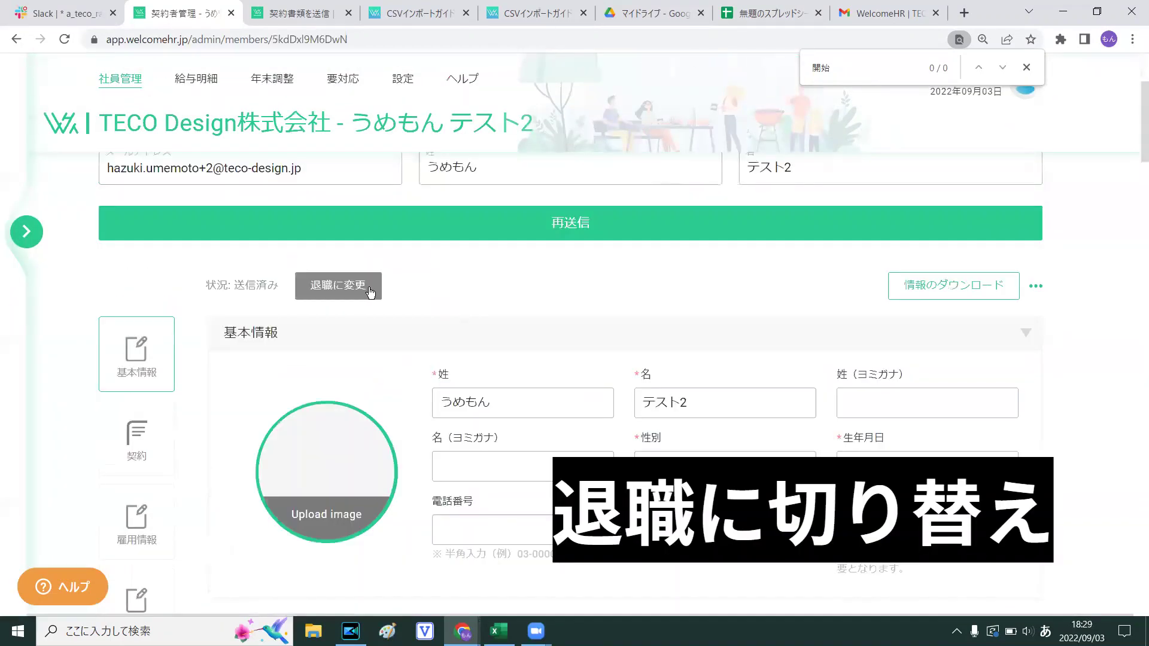
Change the テスト2 employee's enrolment status to 退職 and return to the 社員管理 list
click(370, 292)
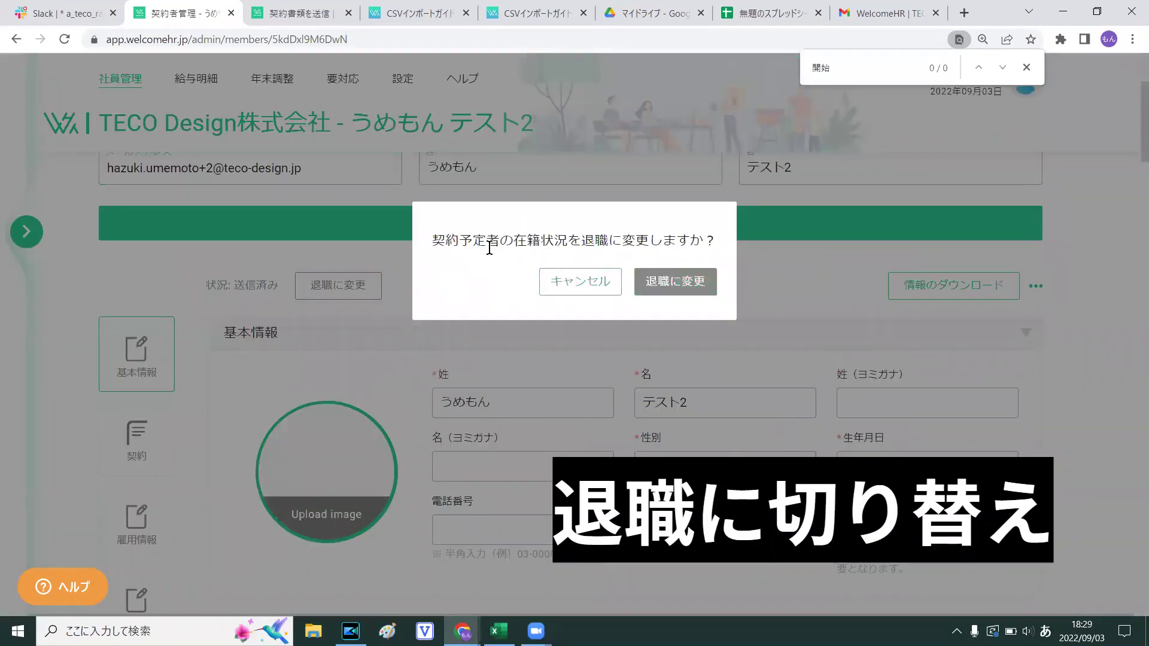
click(673, 283)
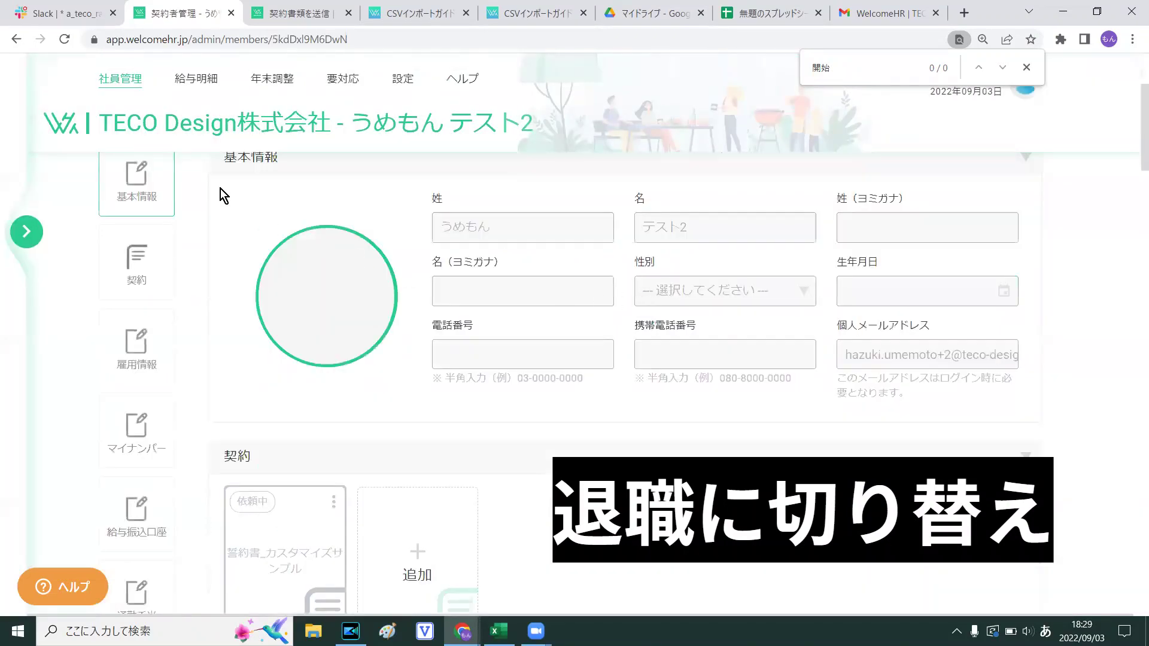
click(142, 87)
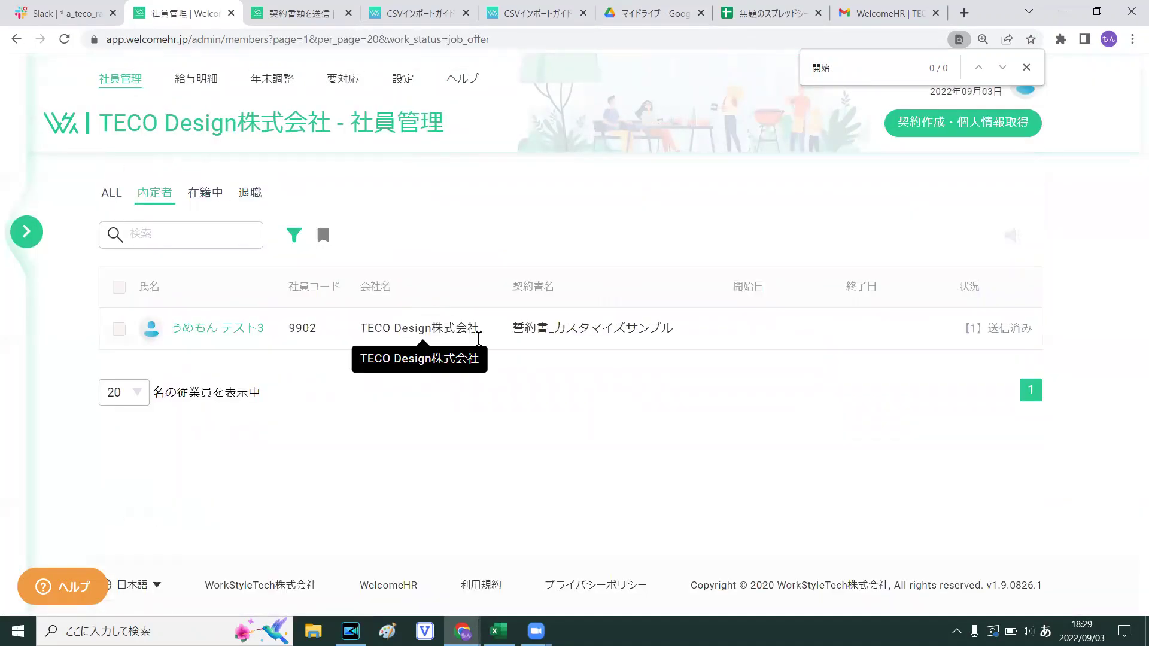
Check the 退職 employee list, then download the ステータス変更テンプレート CSV from the upload page and open it in Excel
click(261, 197)
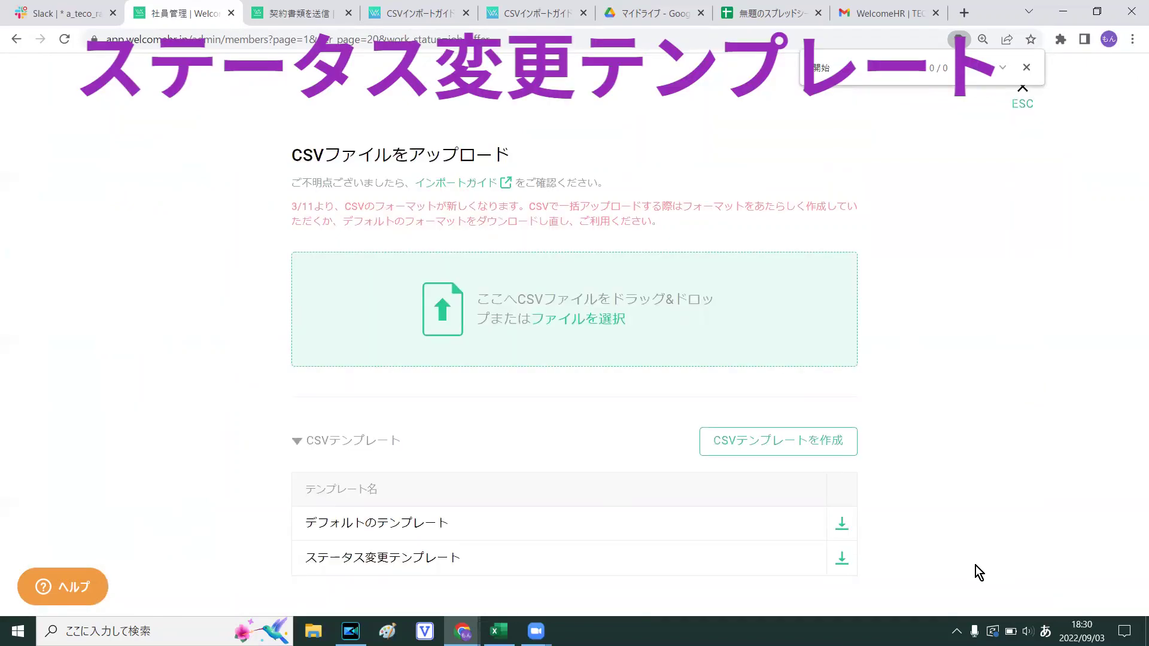
click(846, 561)
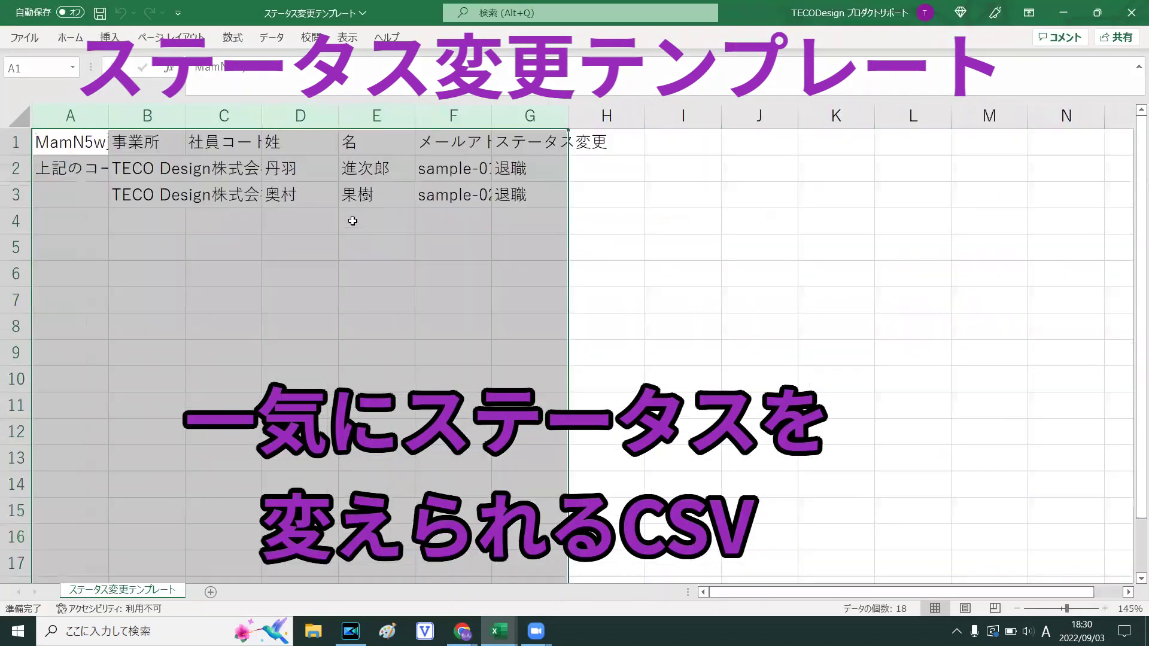
click(406, 239)
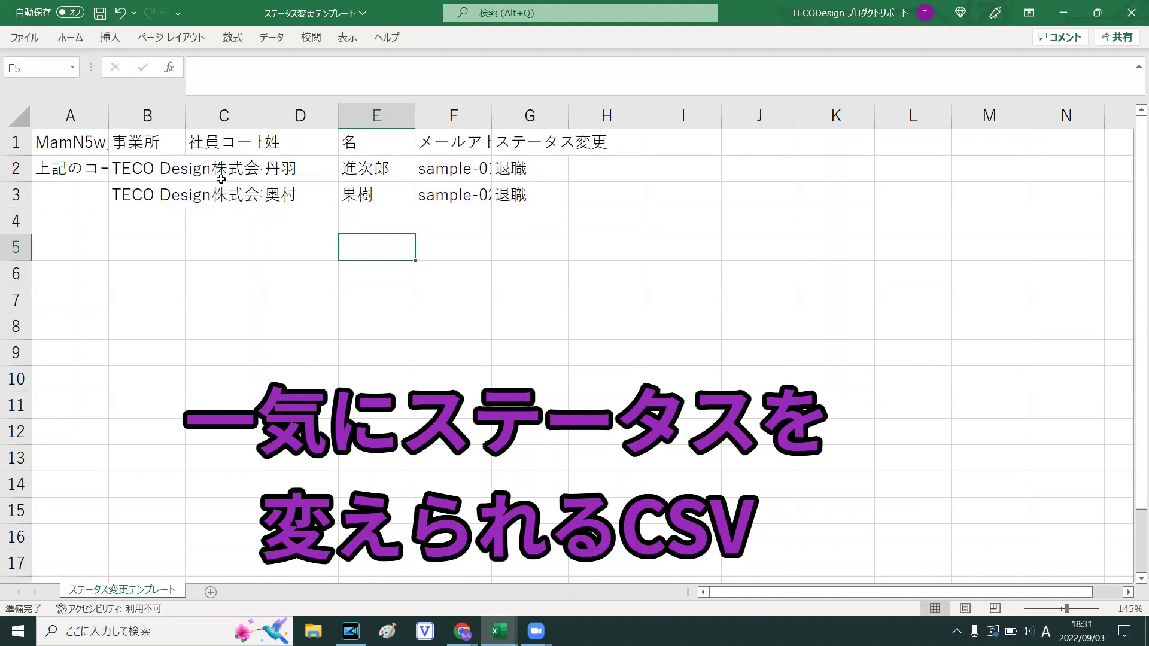
Review the status-change template's columns from 事業所 to ステータス変更 and close the workbook
click(526, 112)
click(307, 253)
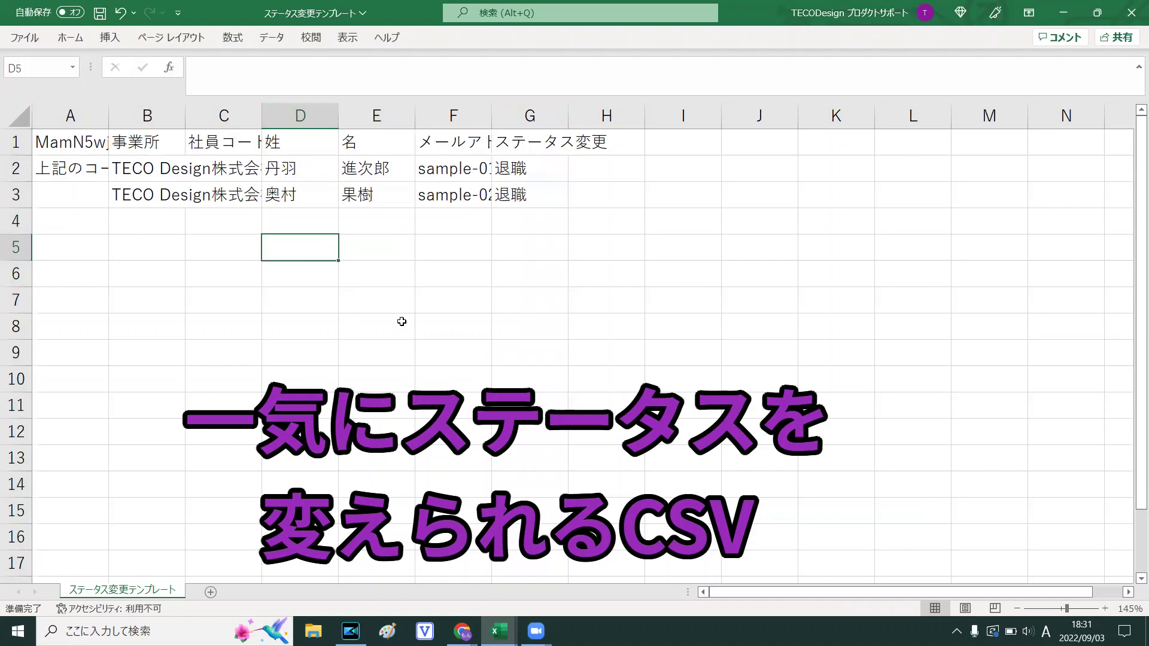
drag(147, 115, 598, 131)
click(753, 217)
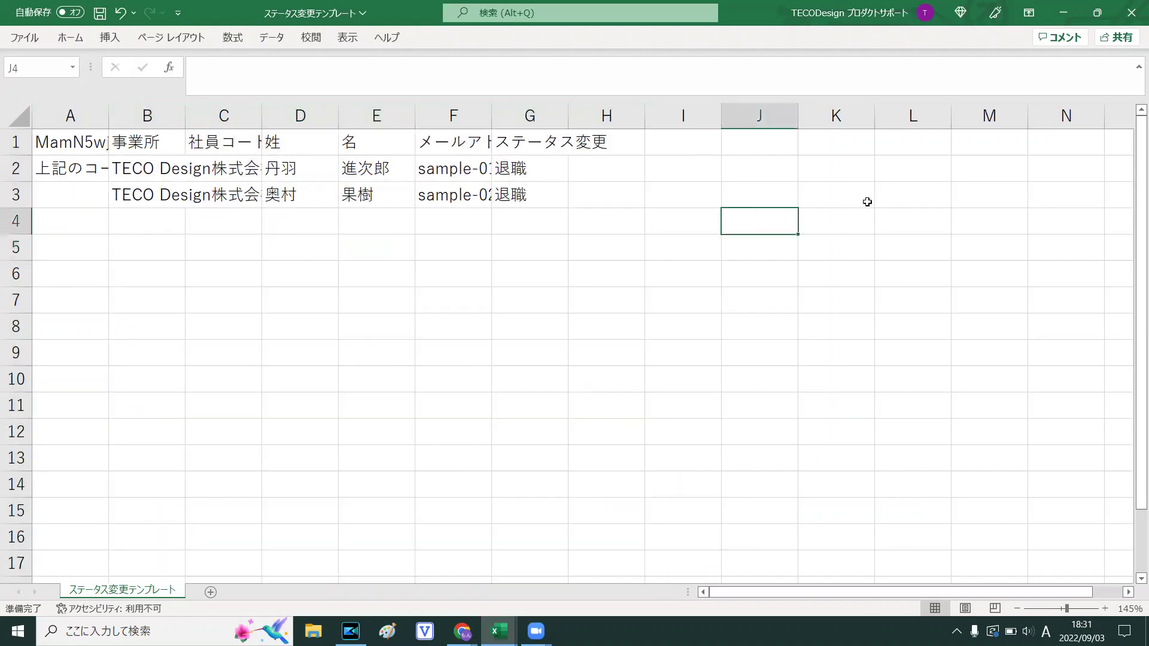
click(1123, 10)
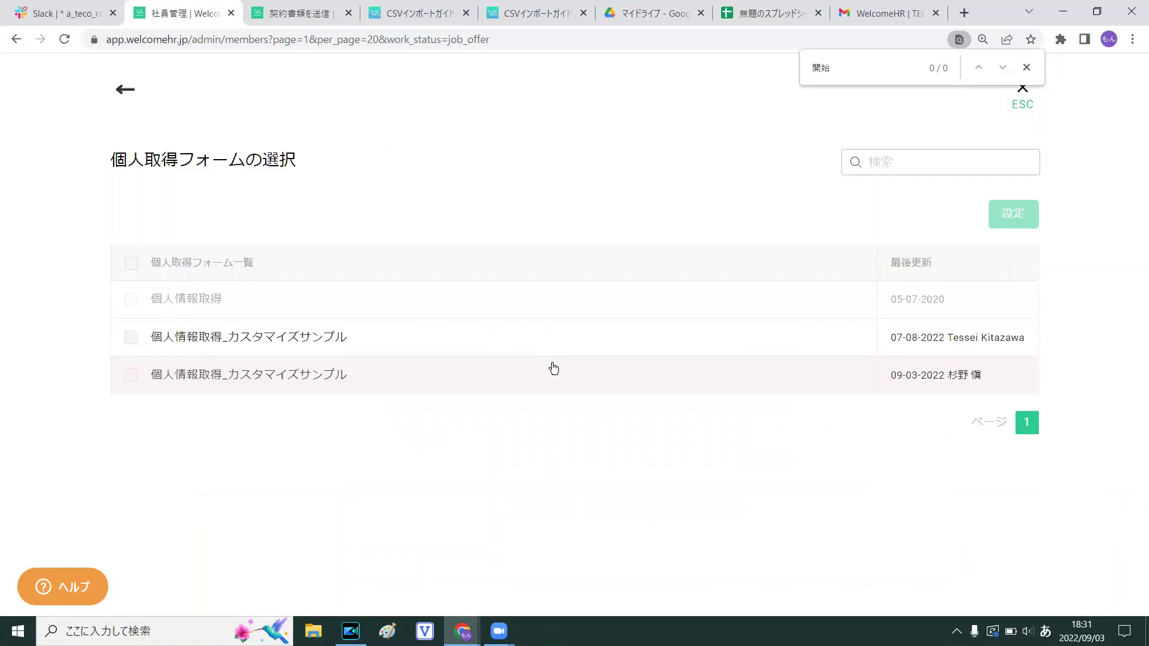
Add the 個人情報取得_カスタマイズサンプル form and the 誓約書, 労働条件通知書（試用期間用) and 身元保証書 sample contracts to the new CSV template
click(553, 368)
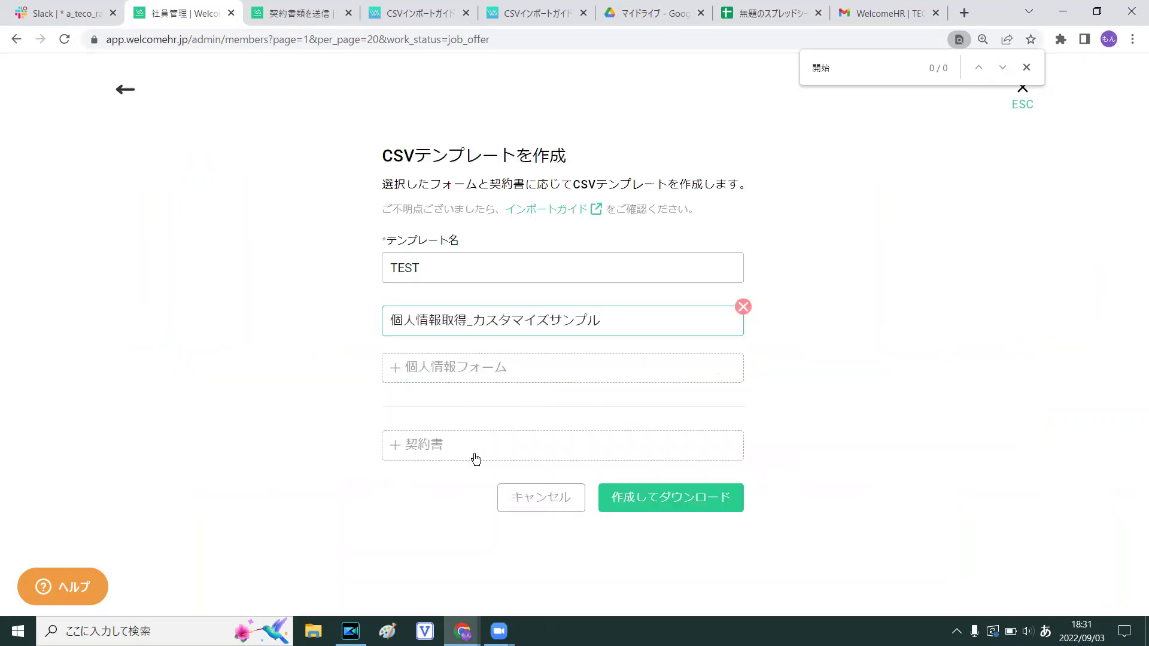
click(509, 447)
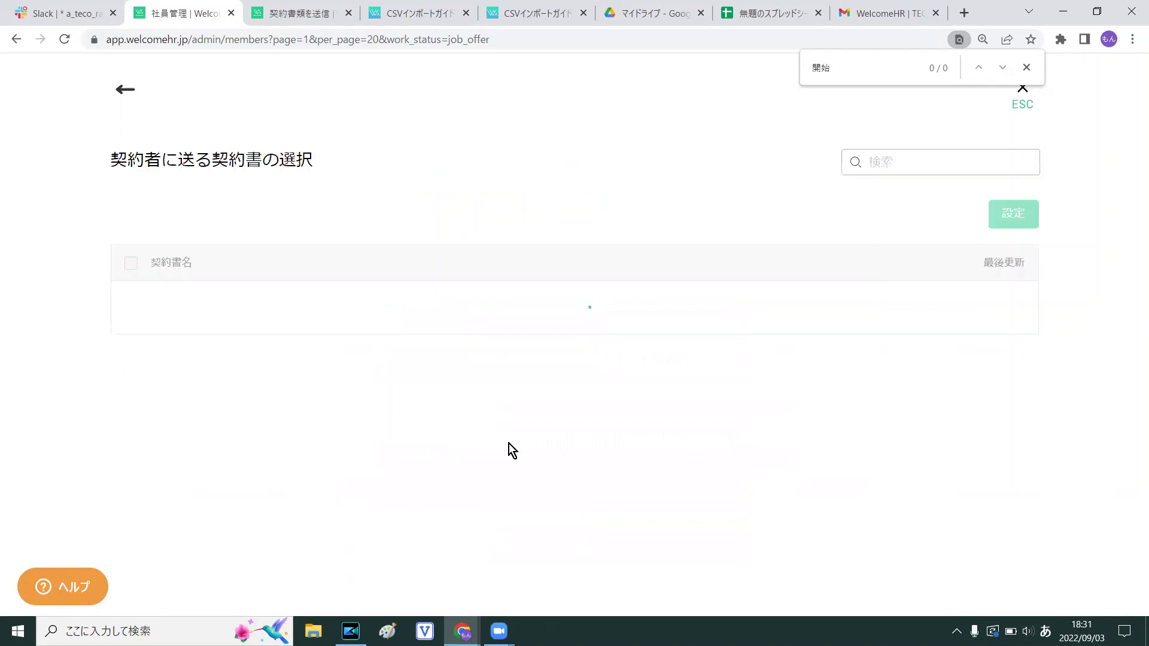
click(262, 332)
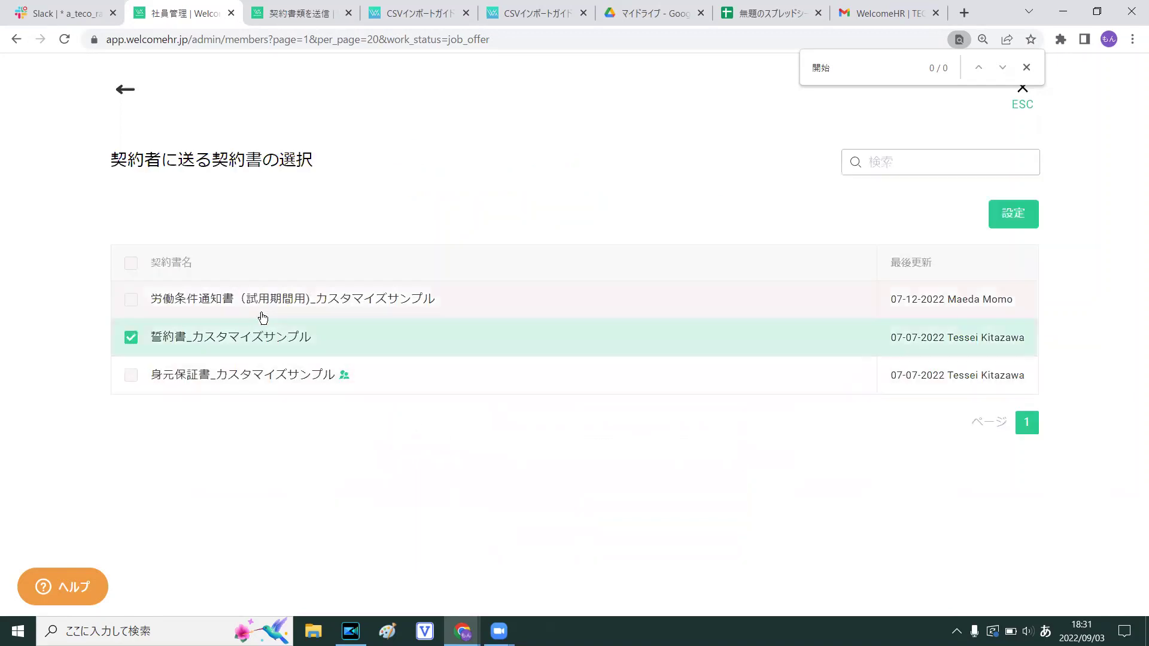
click(262, 313)
click(234, 376)
click(1028, 222)
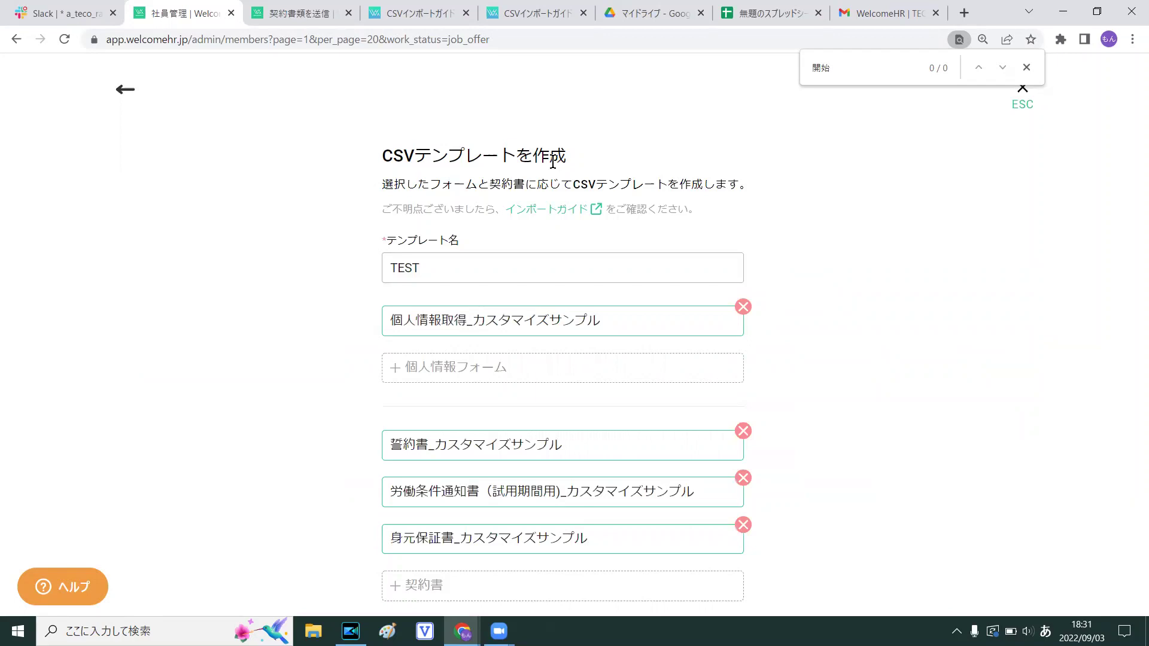
Set the new CSV template's name to アルバイト入社時（未成年者）
scroll(551, 159, down, 1)
double_click(462, 219)
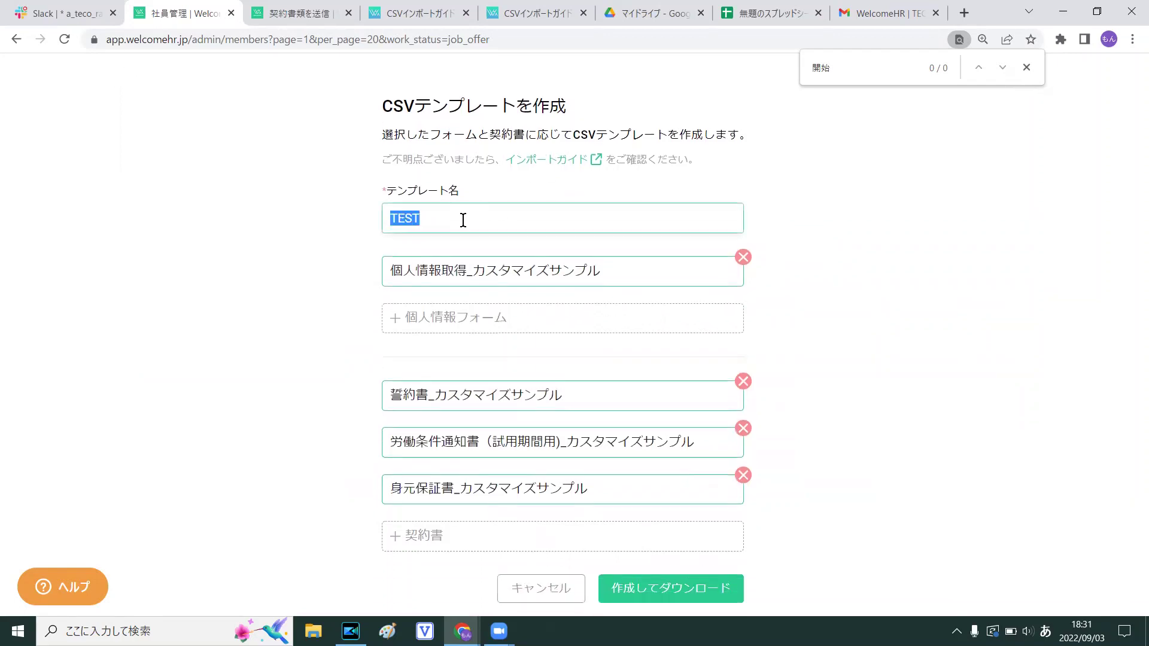
text(アルバイト入社時（未成年者）)
click(786, 182)
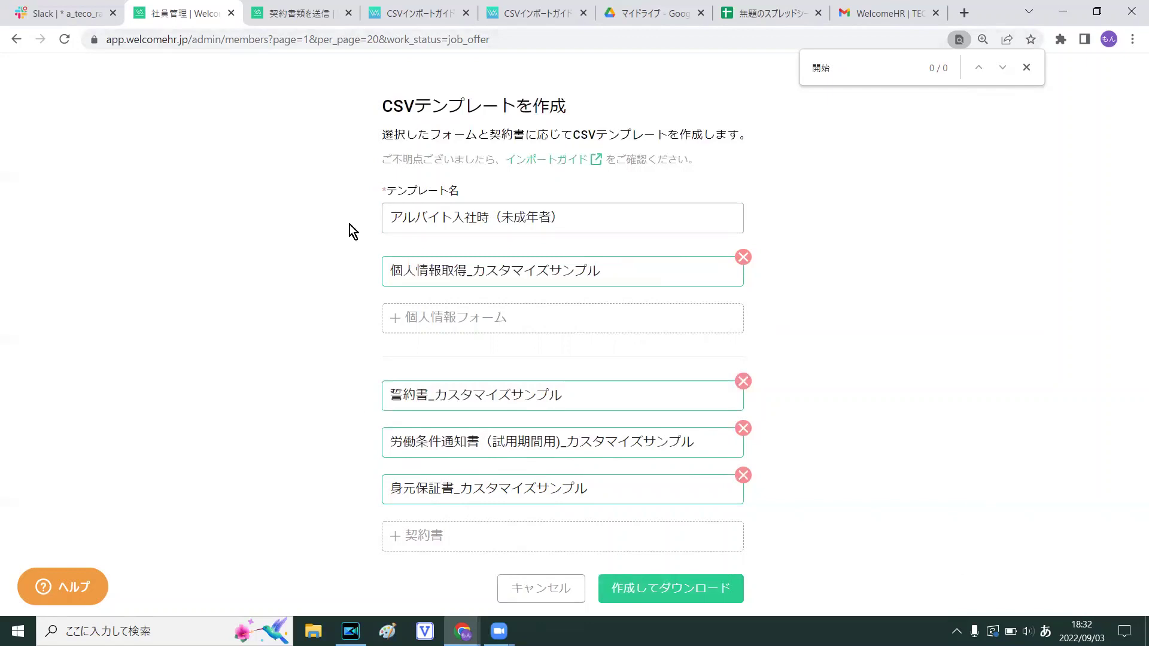
Dismiss the browser's page search and open the WelcomeHR help chat
click(1031, 64)
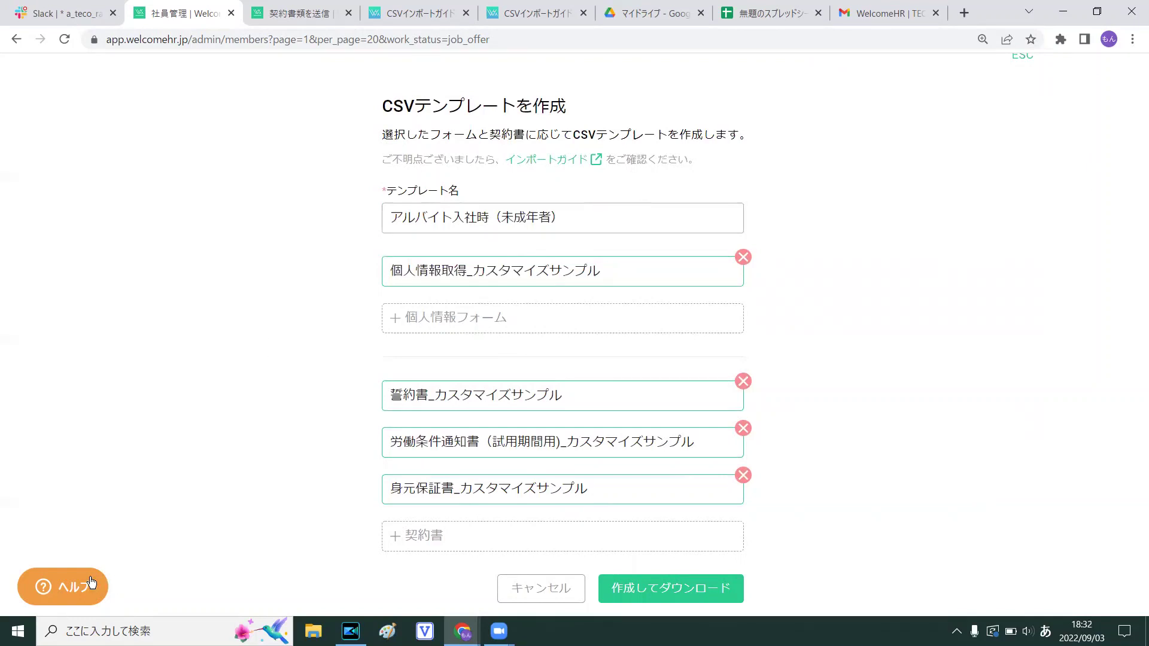
click(55, 580)
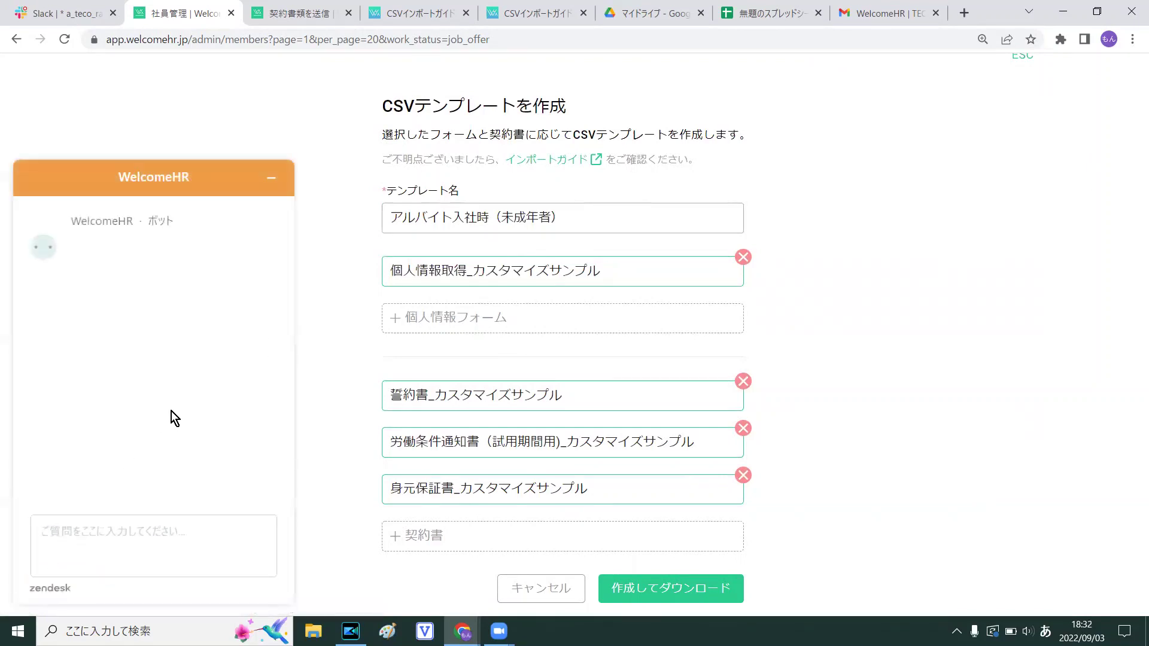